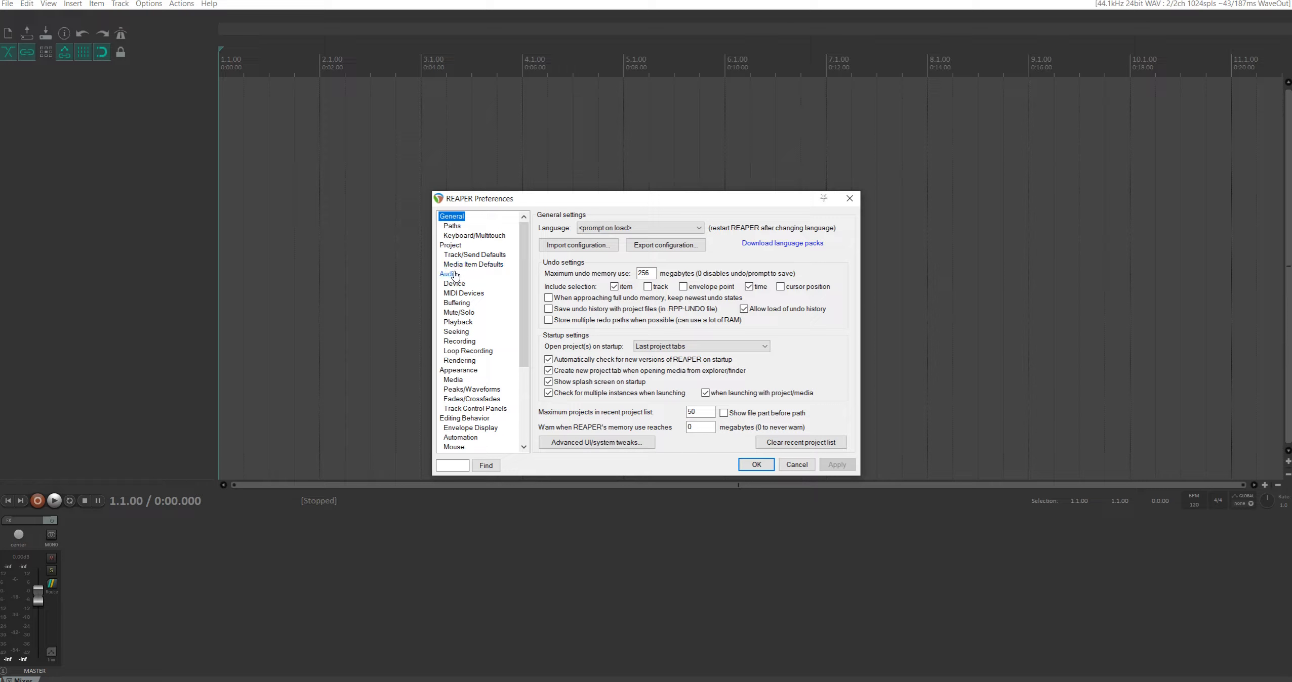
- Set the audio system to ASIO in the audio device preferences
click(455, 274)
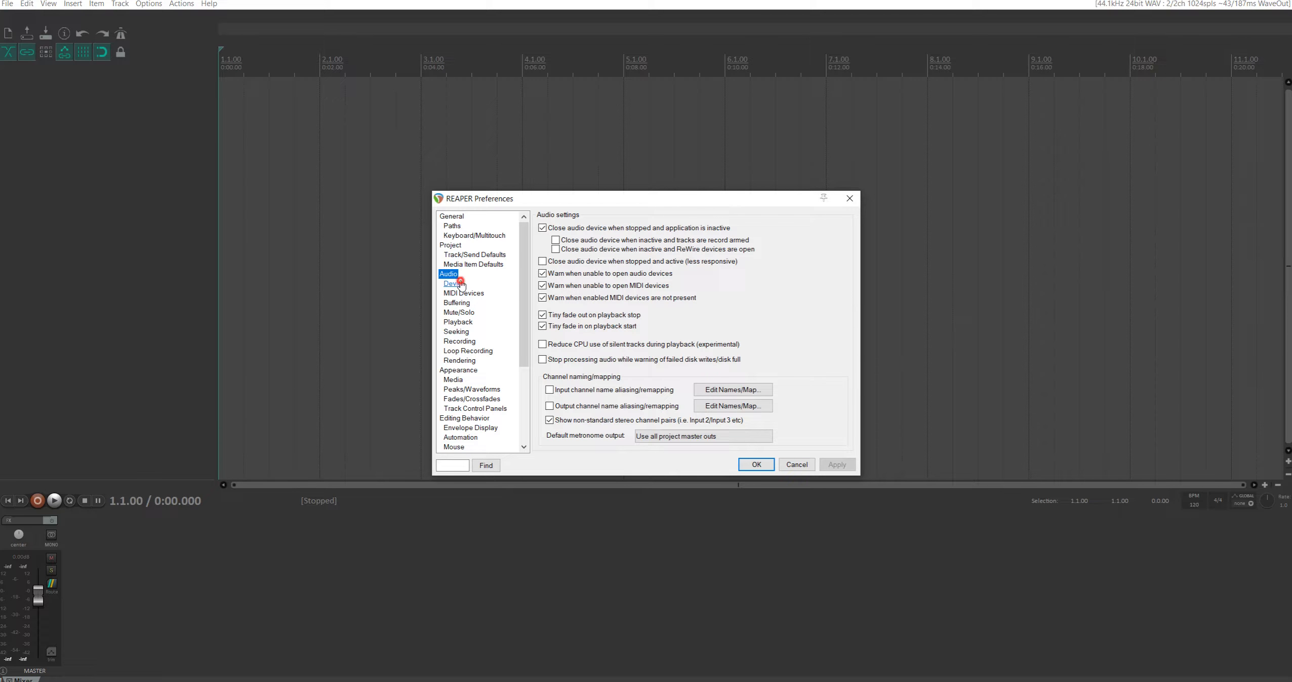
click(454, 284)
drag(634, 197, 601, 110)
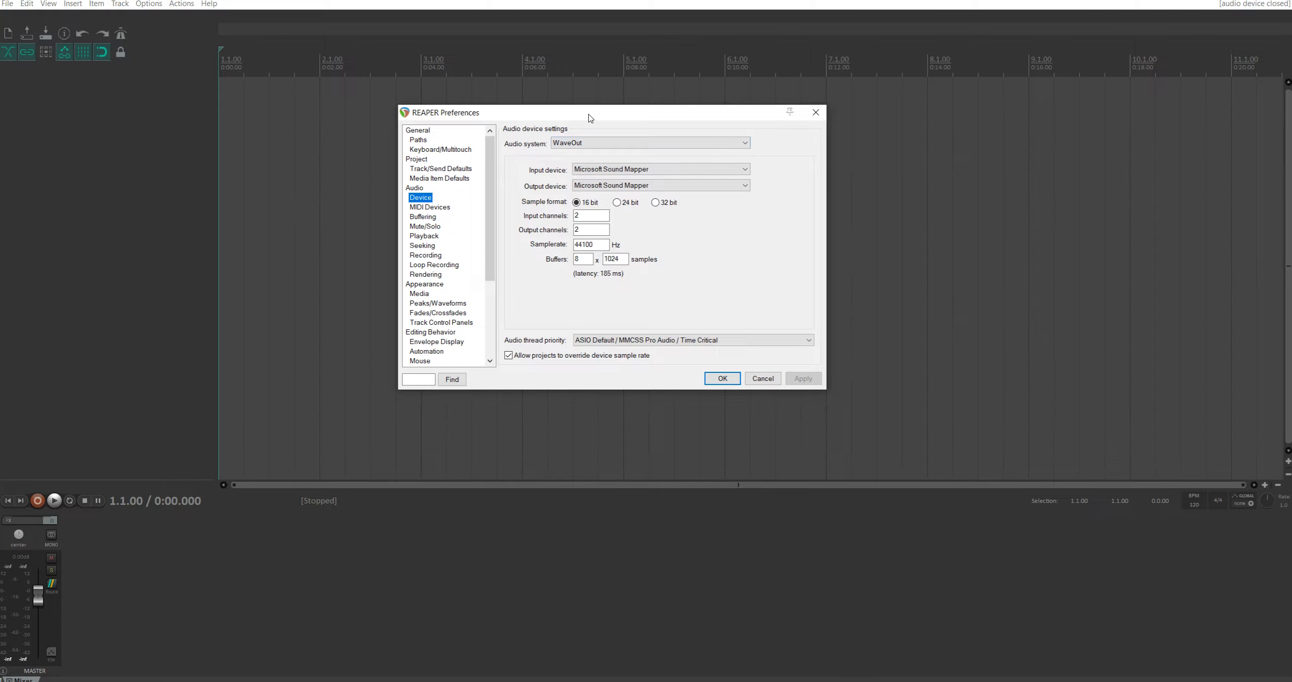
drag(590, 117, 613, 119)
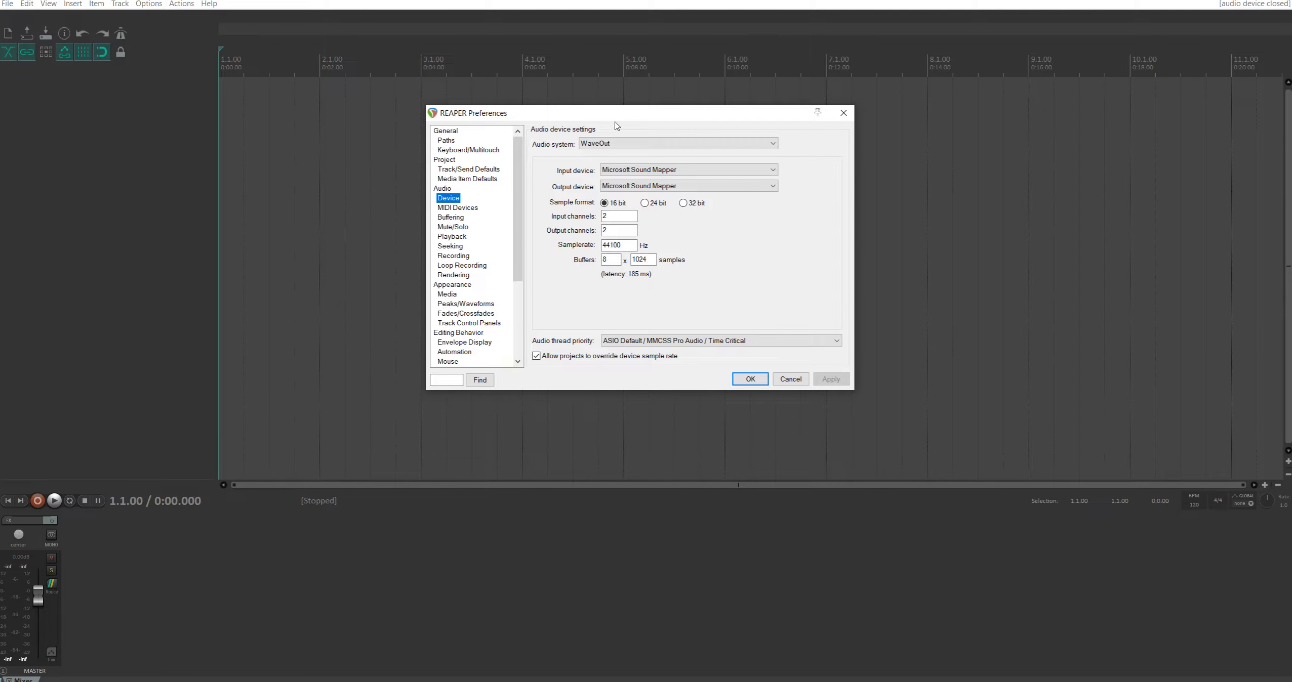
click(613, 145)
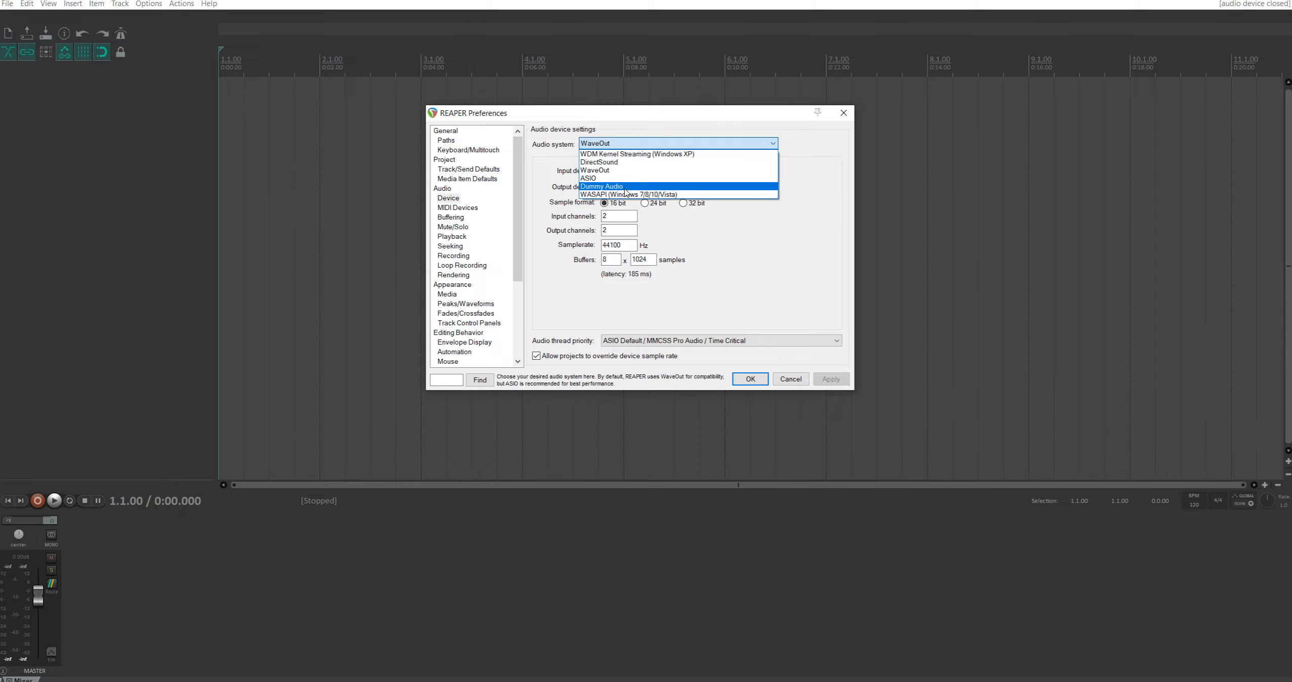
click(586, 179)
- Choose Universal Audio Apollo Twin USB as the ASIO driver
drag(636, 115, 574, 108)
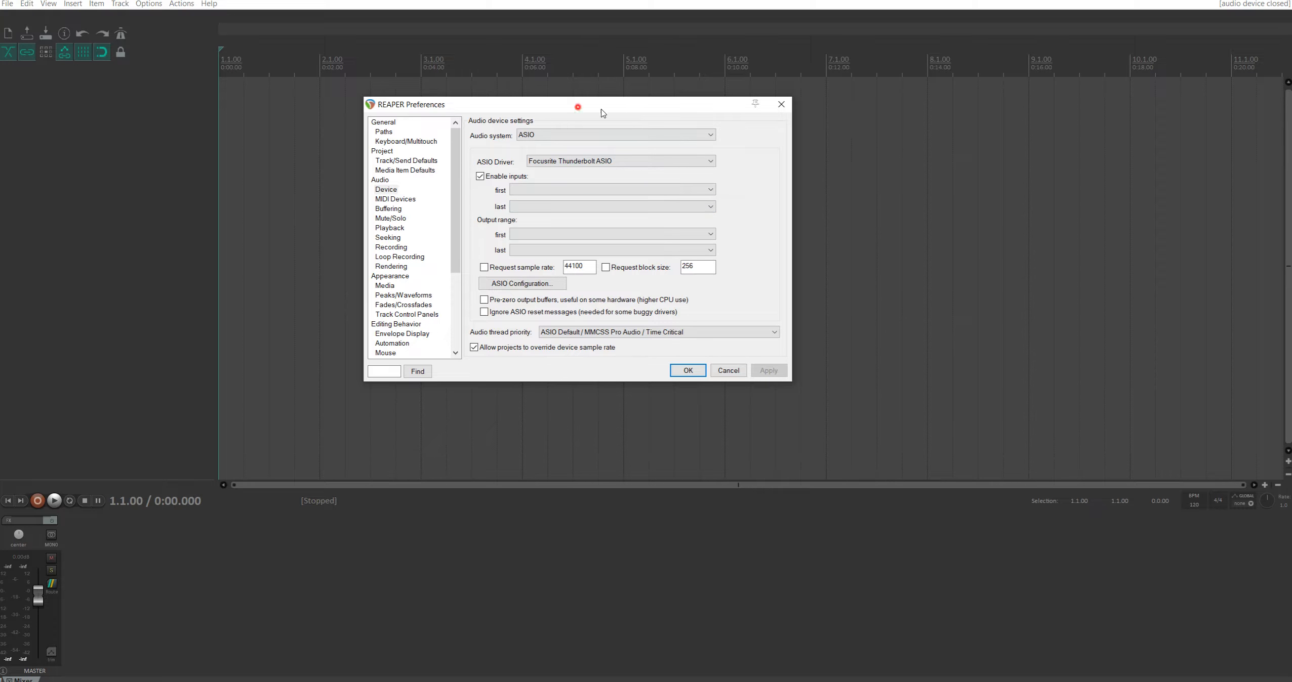
drag(575, 105, 650, 102)
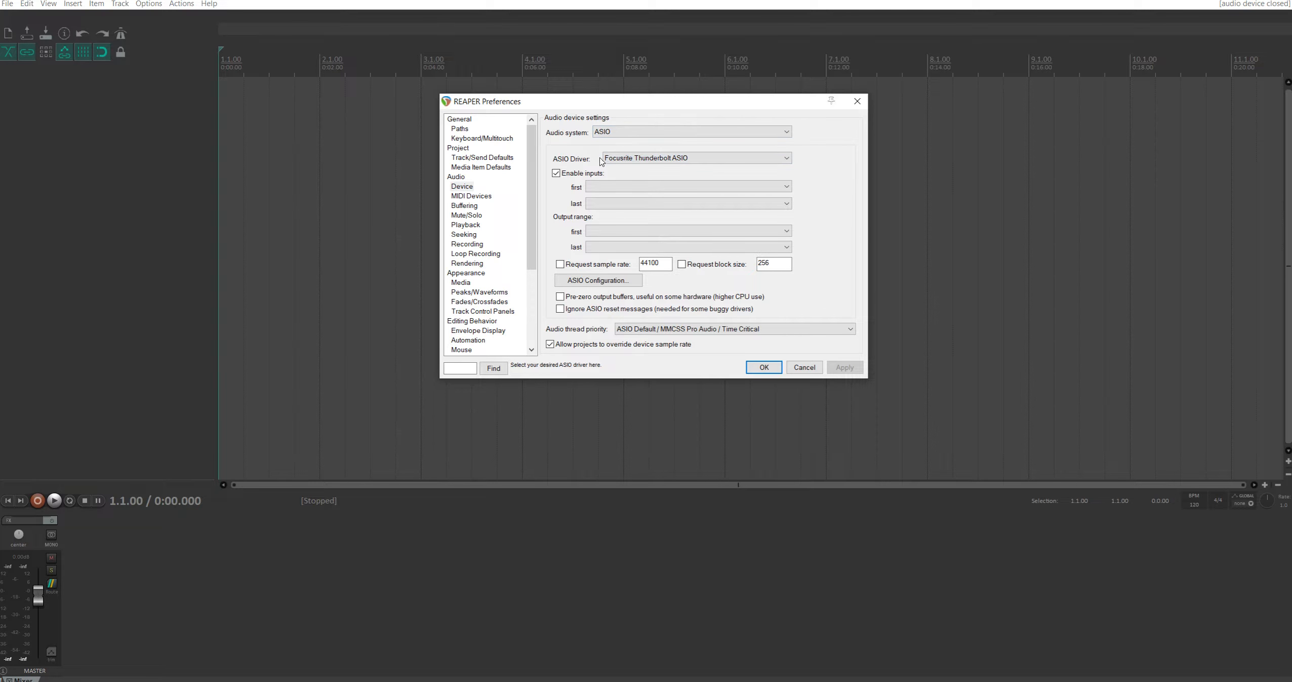
click(648, 159)
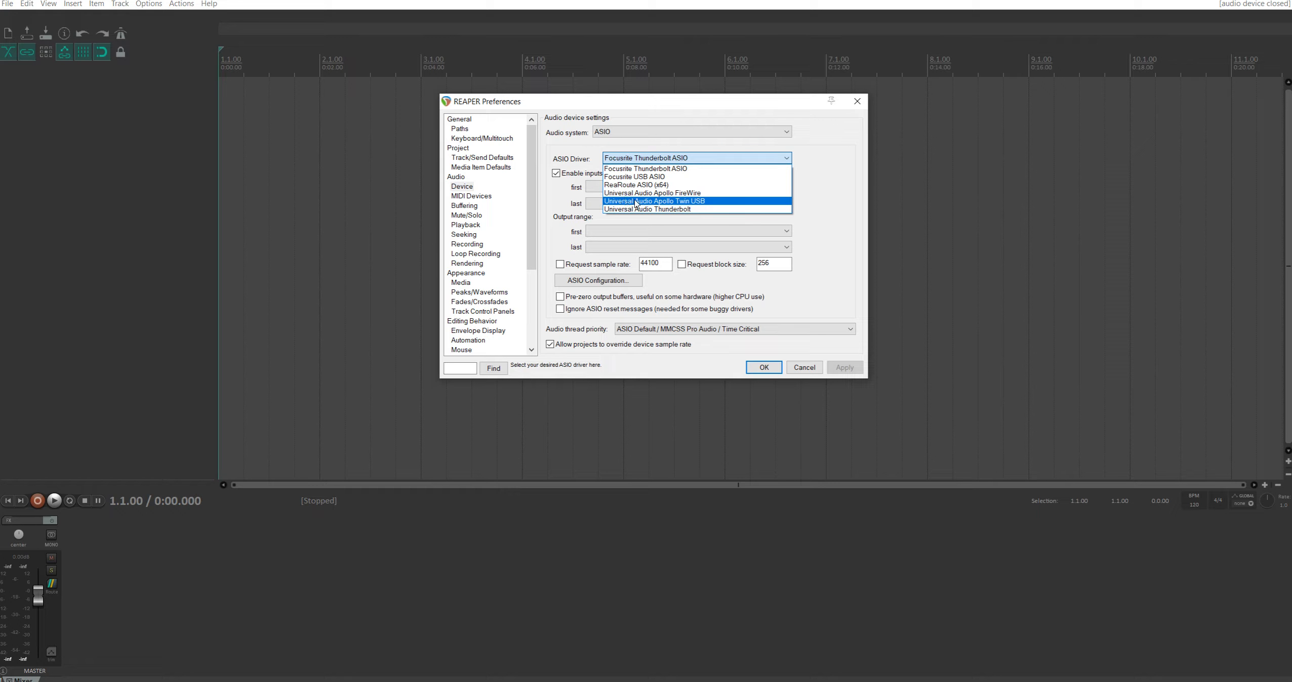
click(692, 201)
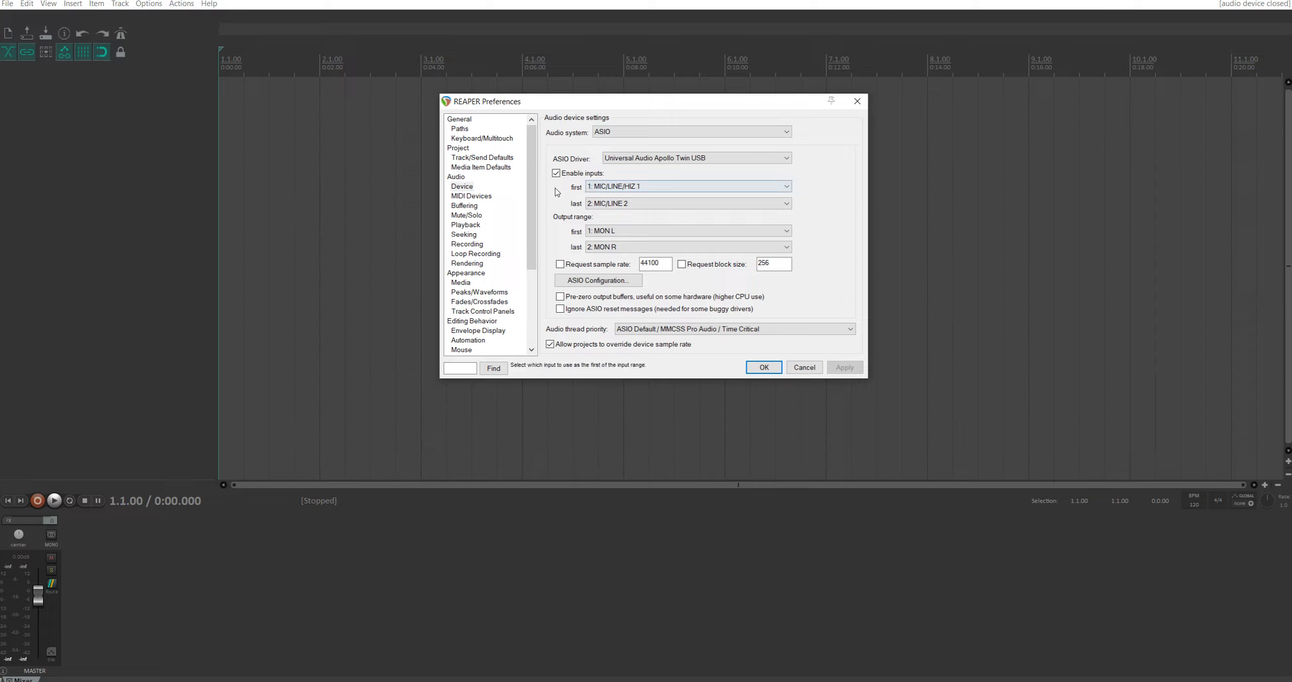
- Set the enabled input range from 1: MIC/LINE/HIZ 1 to 22: AUX2 R
click(629, 187)
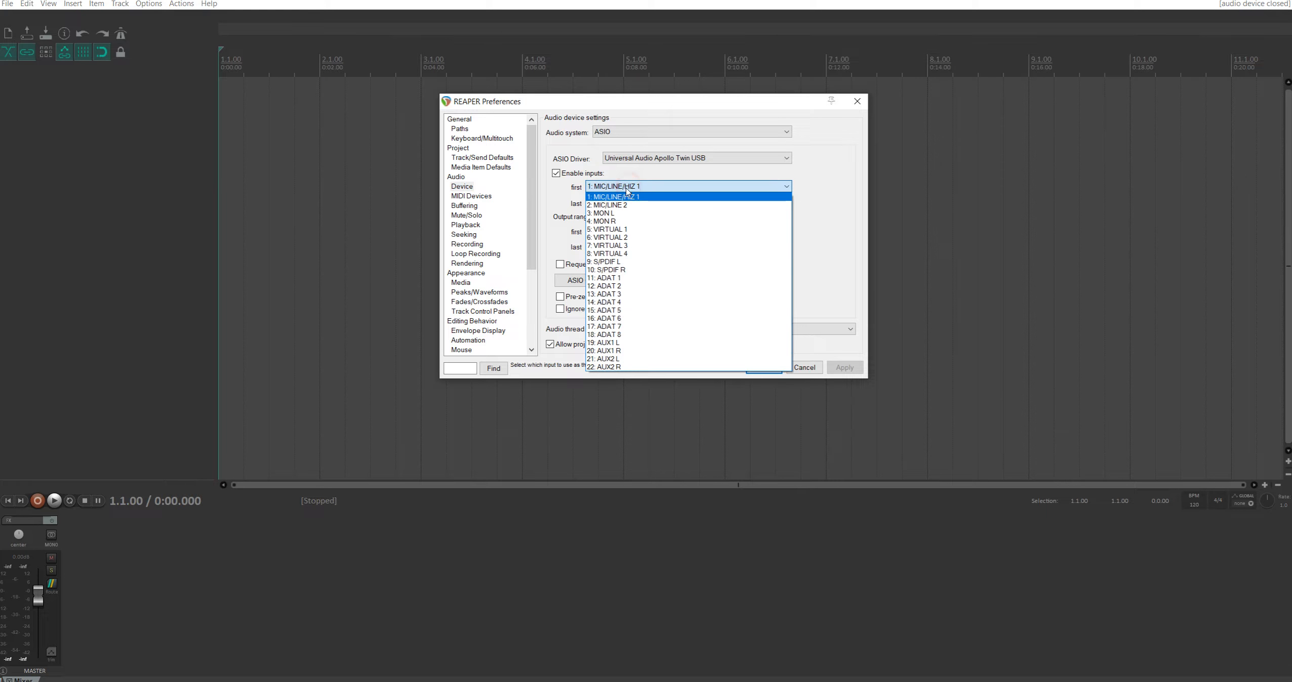
click(613, 197)
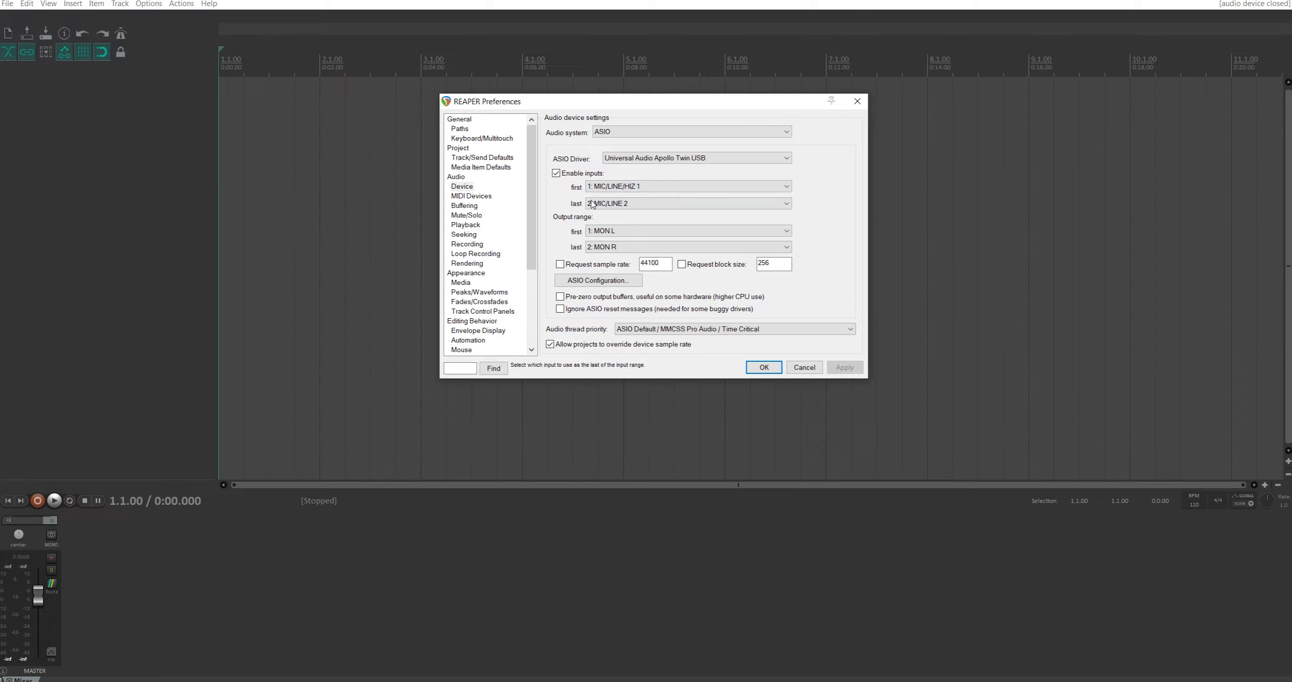
click(613, 205)
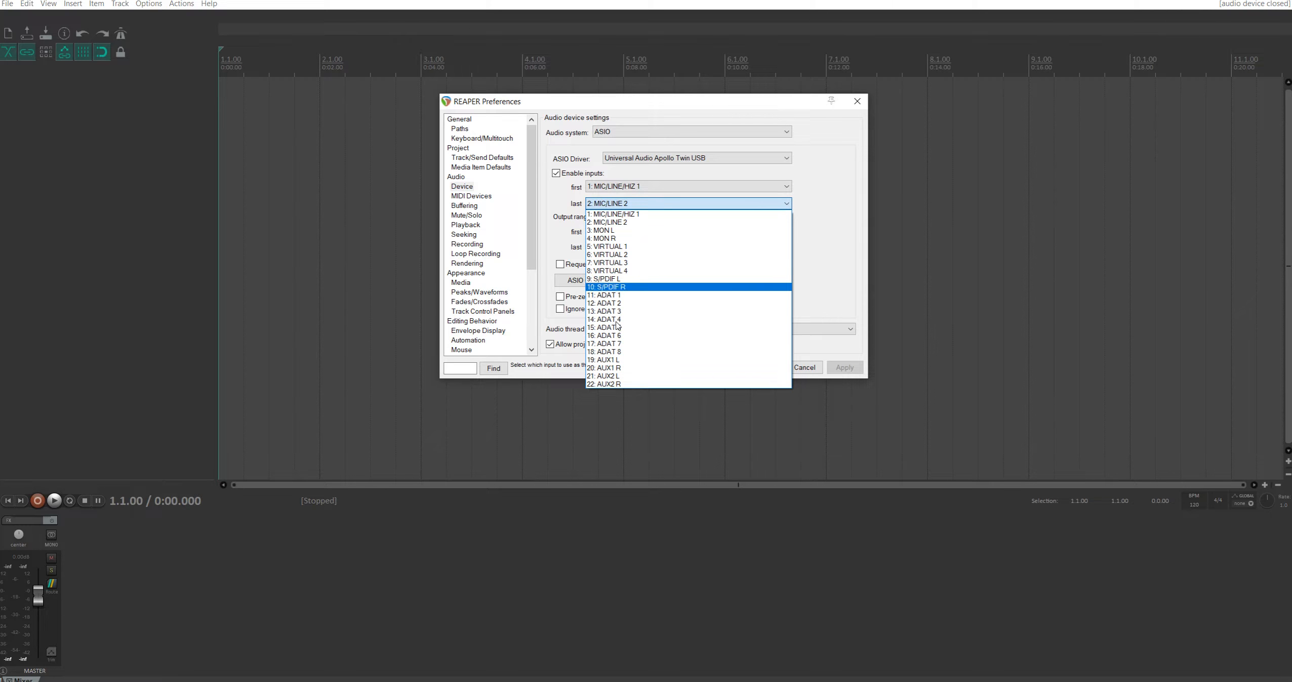
click(615, 385)
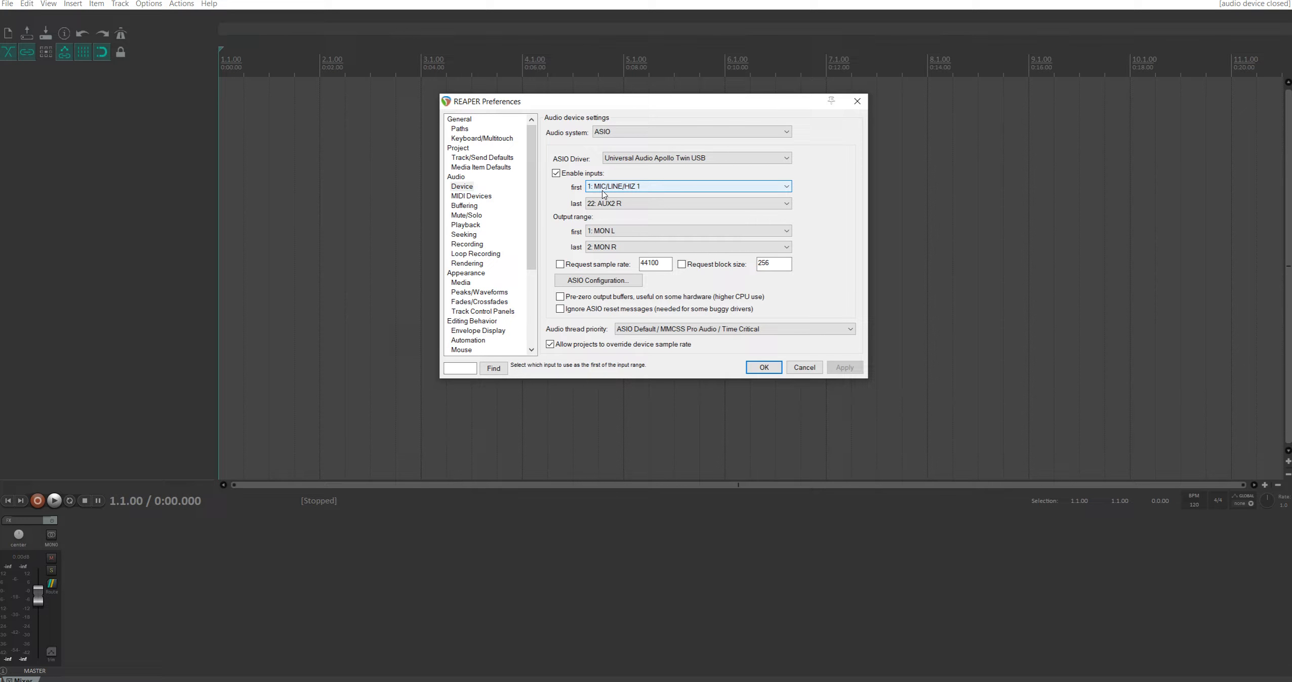
- Set the output range from 1: MON L to 10: HP R and accept the audio device preferences
click(599, 231)
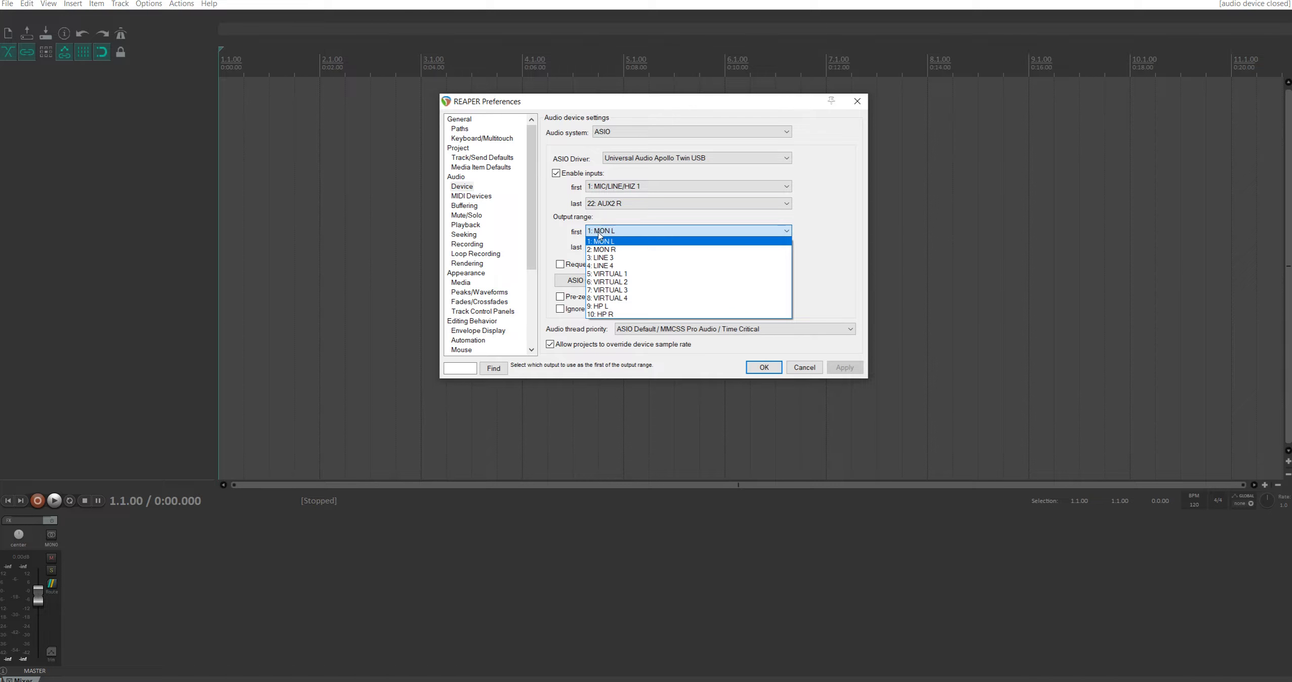
click(599, 242)
click(602, 247)
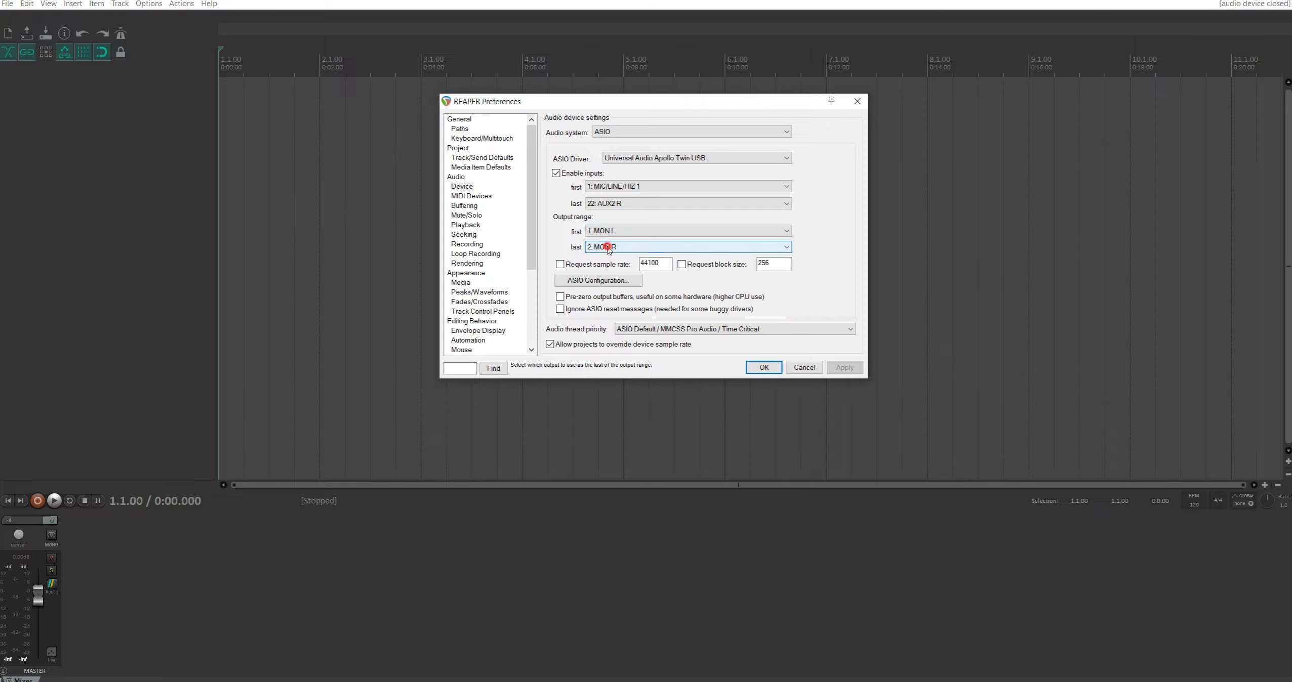
click(601, 330)
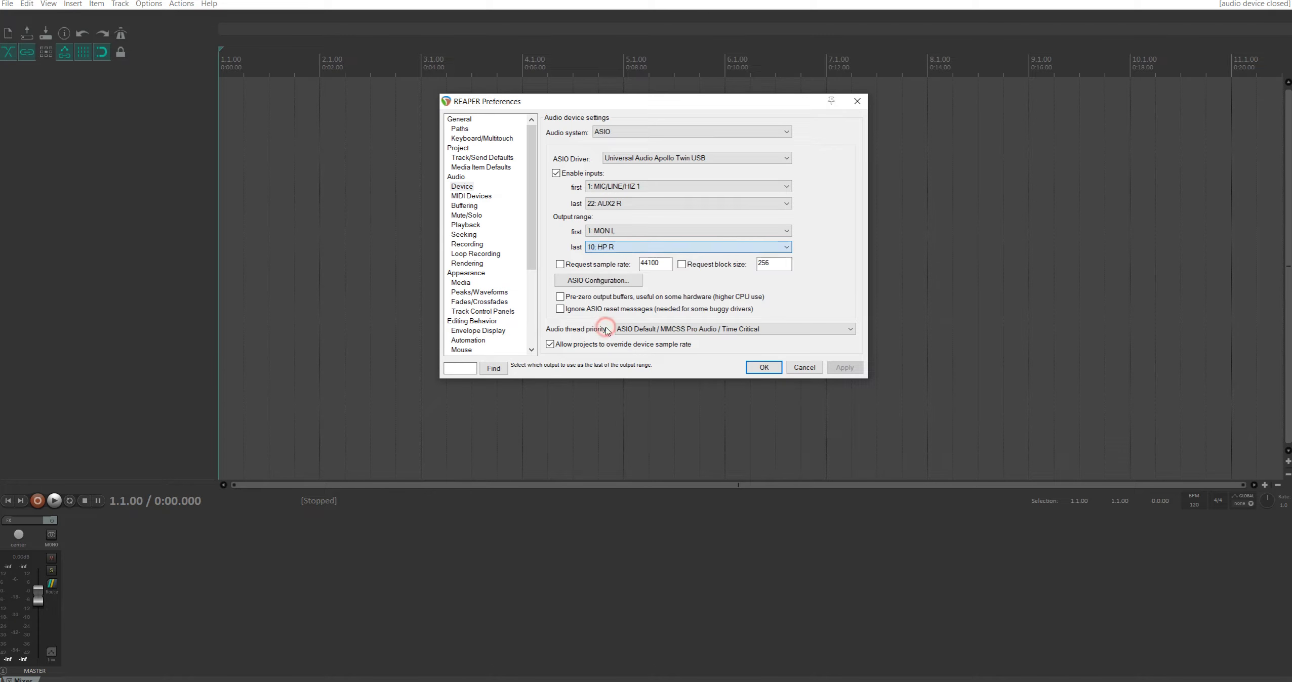
click(763, 366)
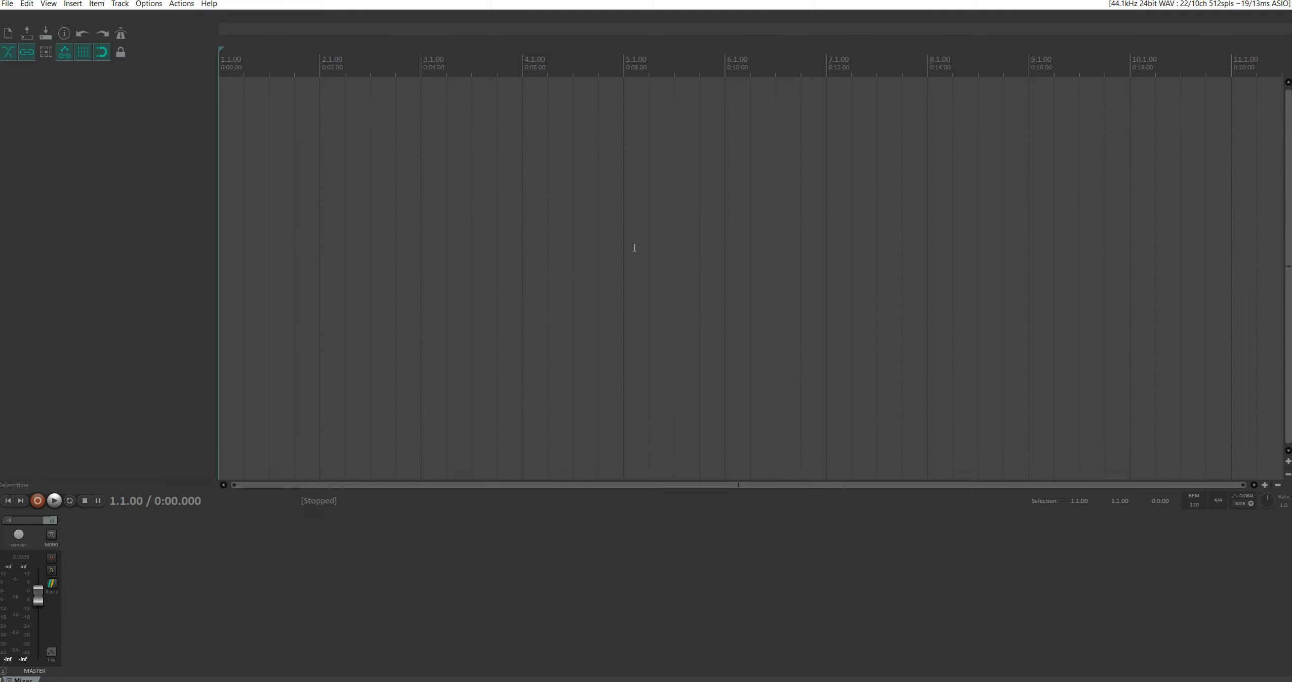
- Add a new track, muted and armed for recording
double_click(136, 172)
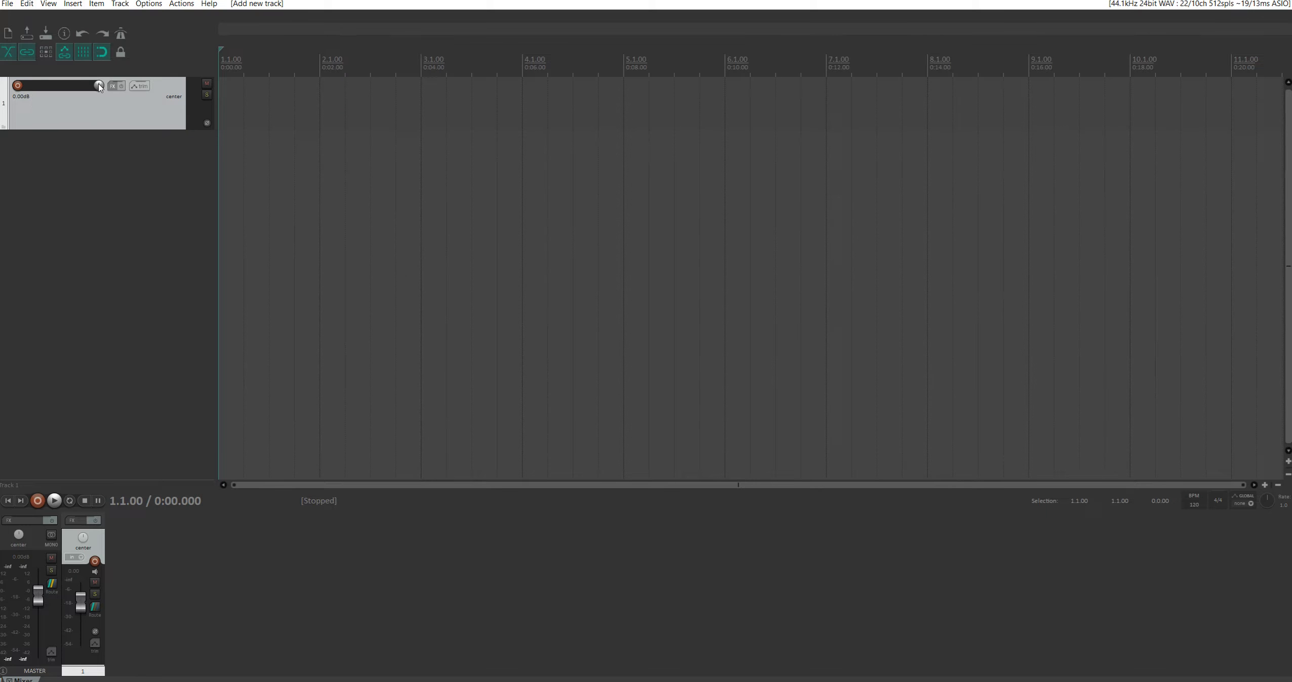
click(206, 83)
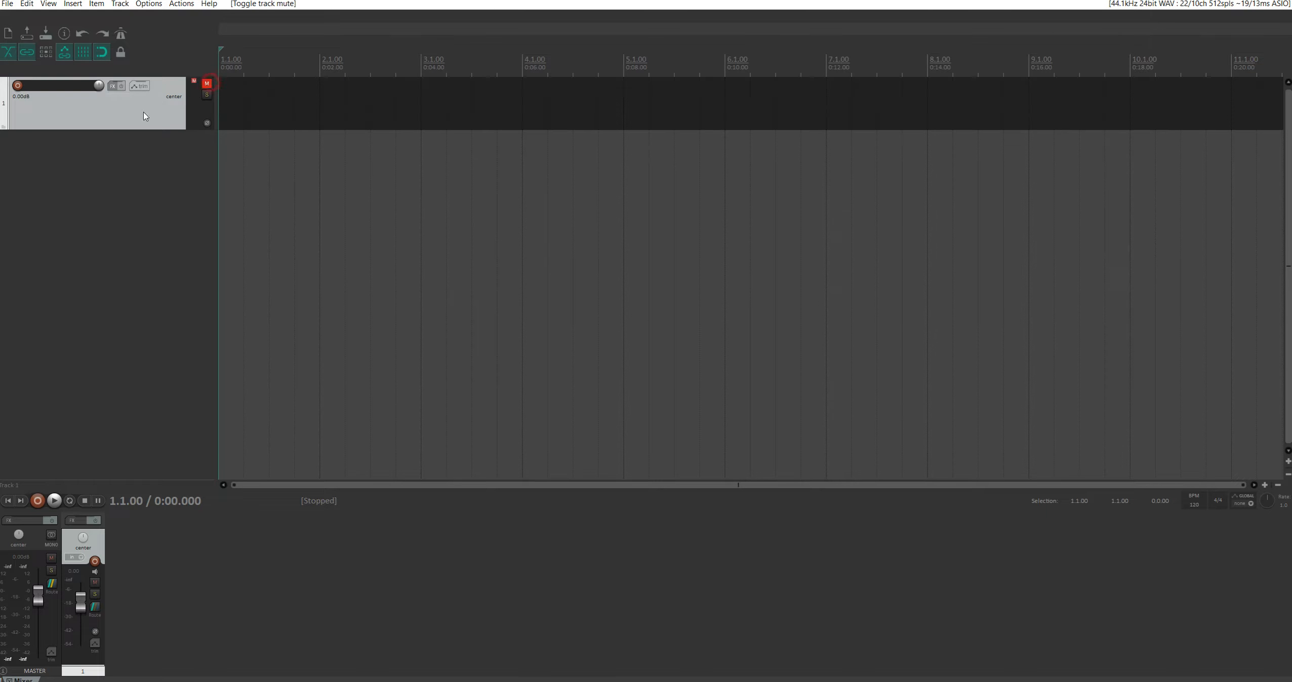
click(18, 85)
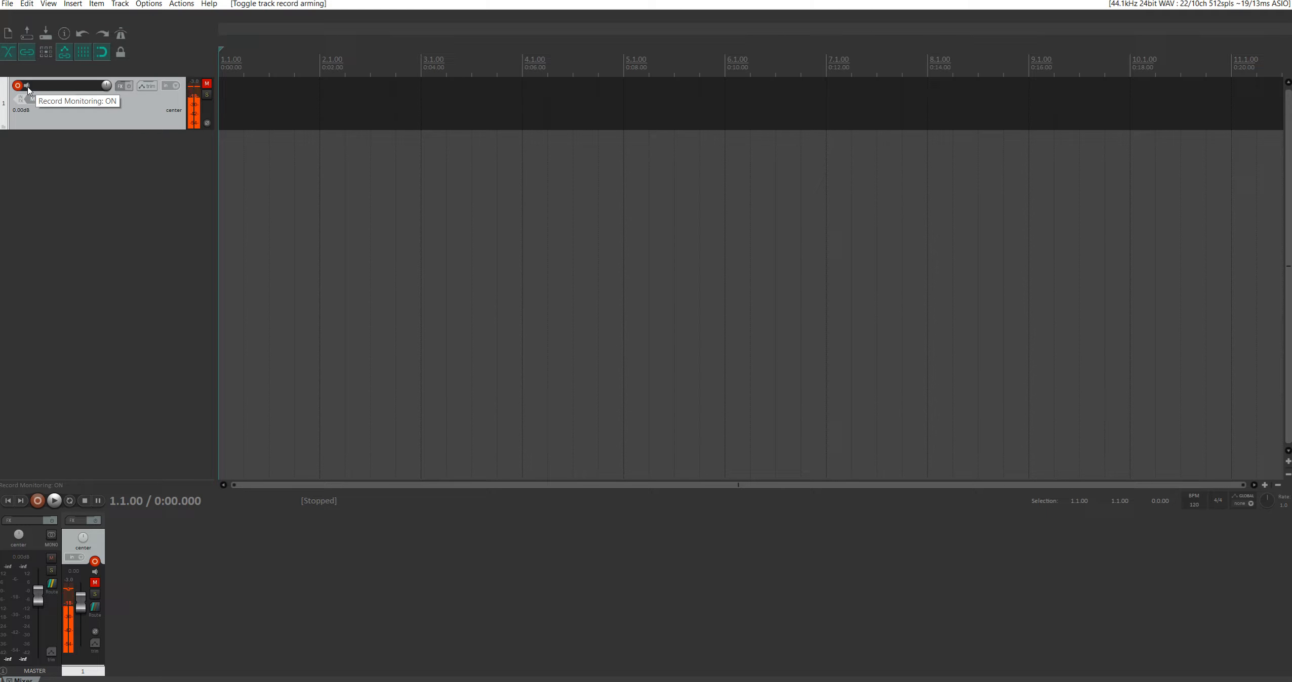
- Toggle the track's record monitoring off and back on, and briefly unmute the track to hear the live input
click(27, 86)
click(28, 86)
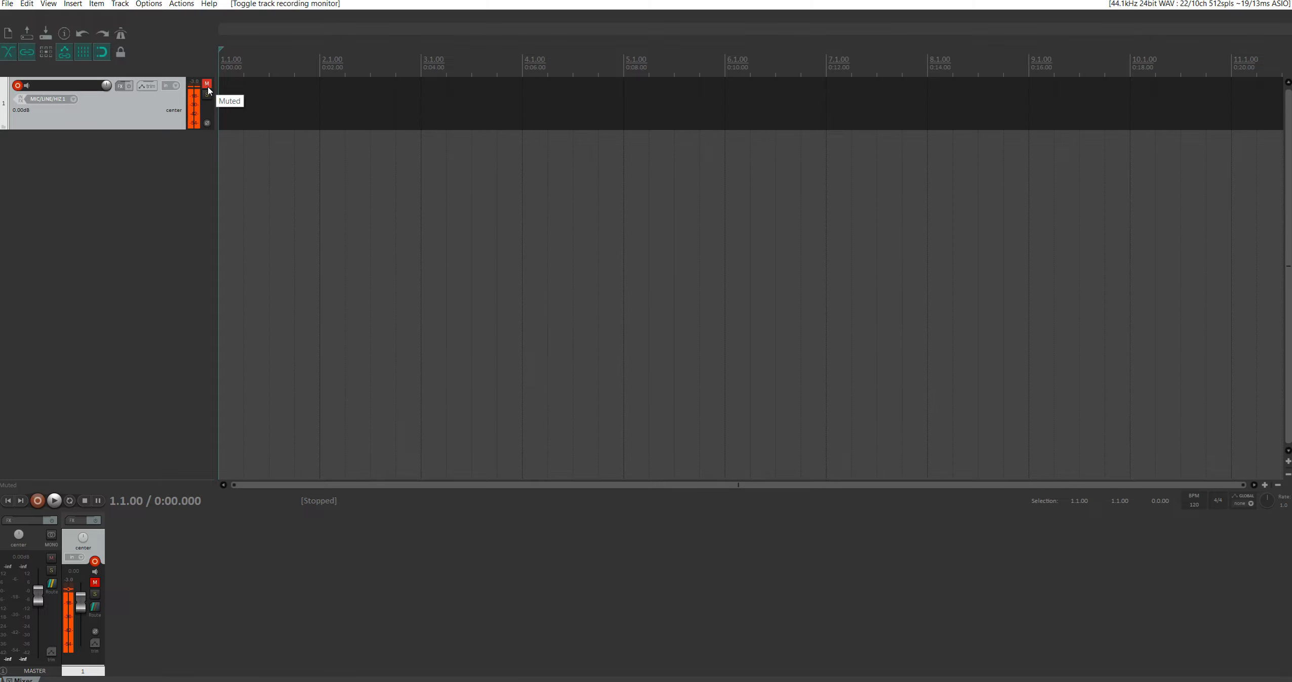
click(208, 88)
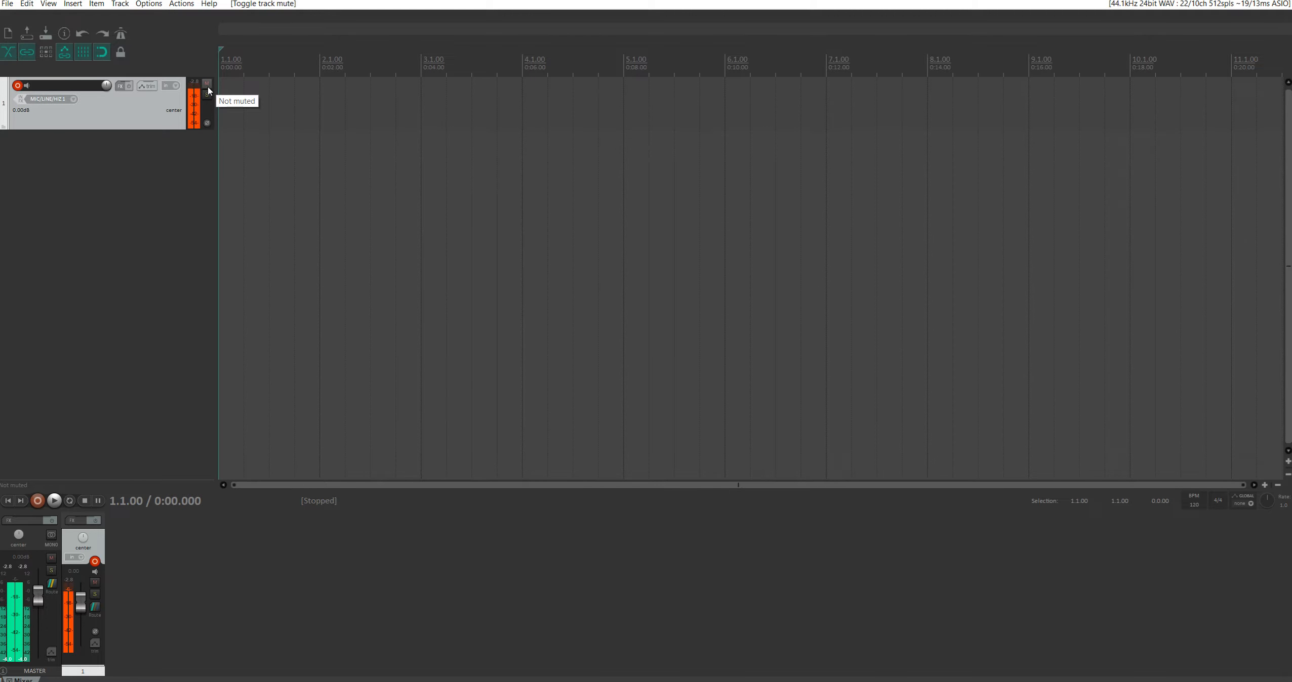
click(207, 84)
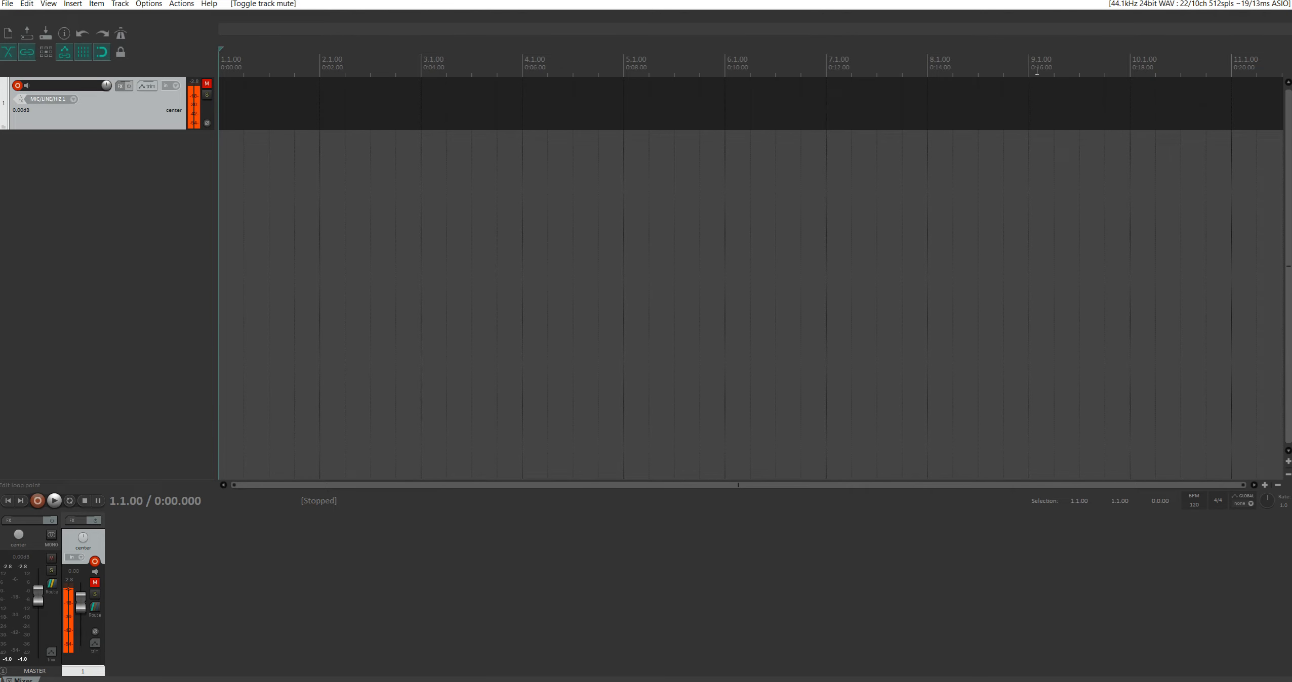
- Set the Apollo Twin's buffer size to 64 in its ASIO configuration and briefly unmute the track to hear the live input
key(ctrl+p)
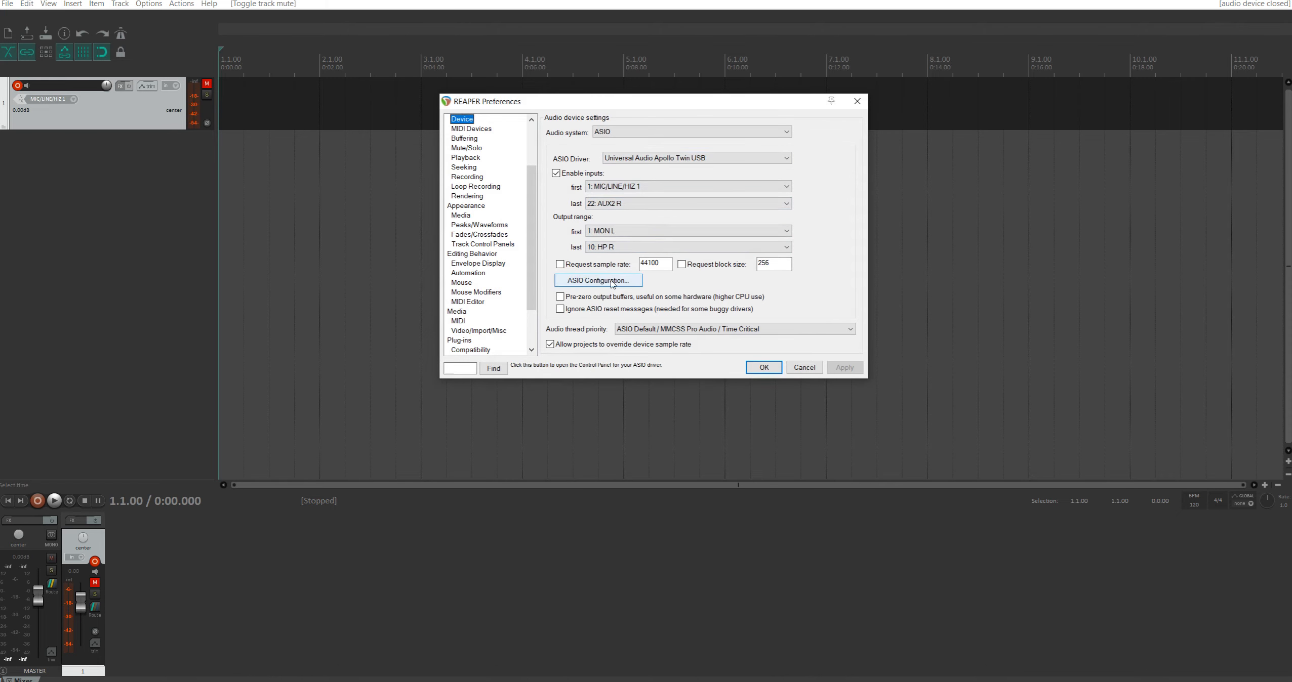
click(584, 282)
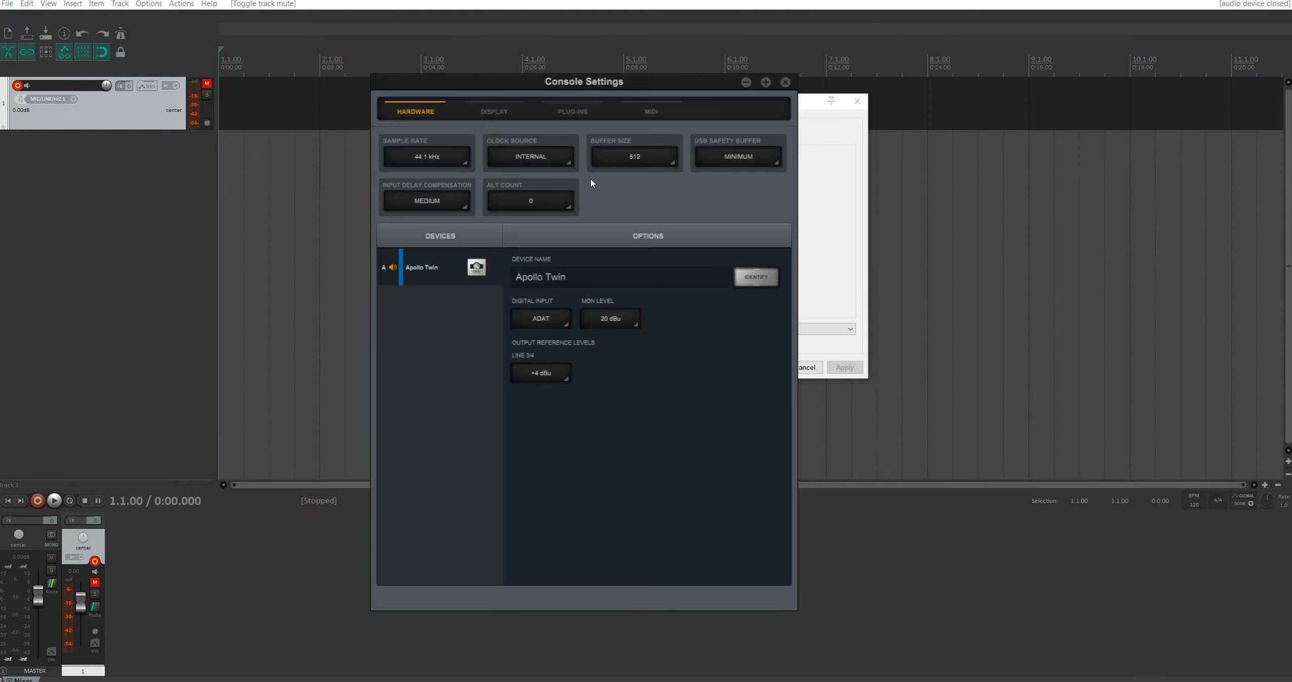
drag(619, 84, 724, 69)
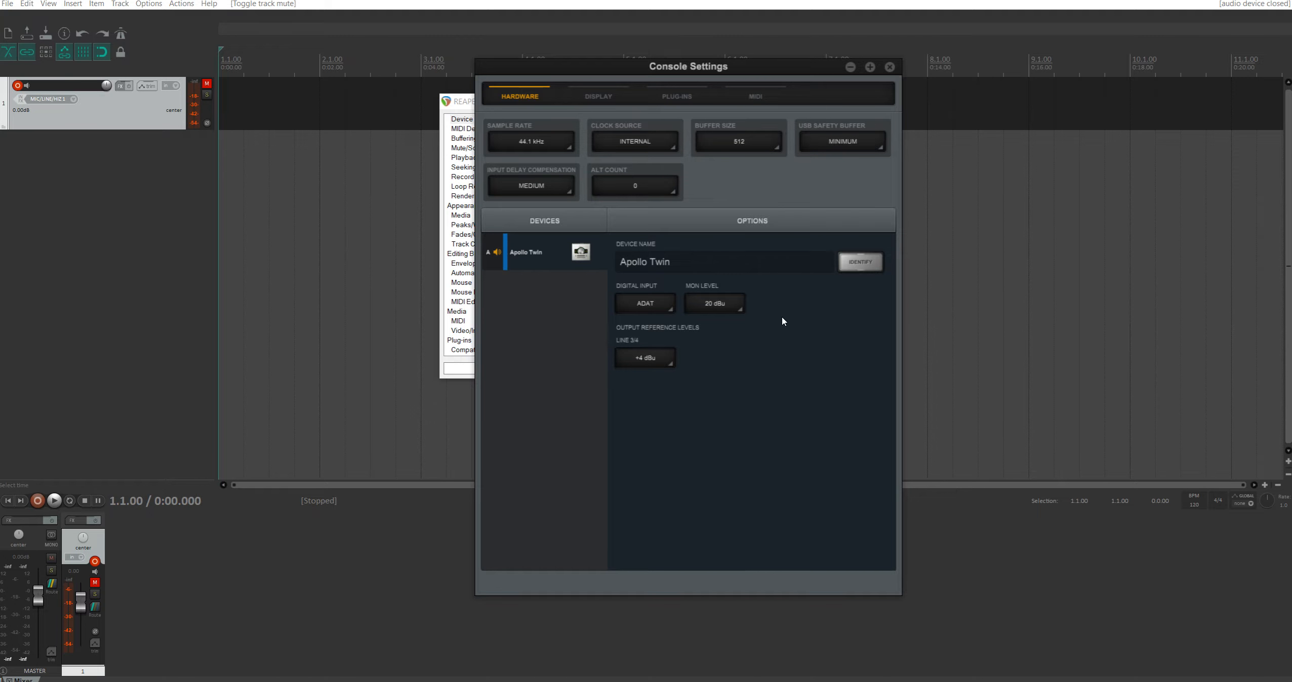
drag(739, 78, 595, 85)
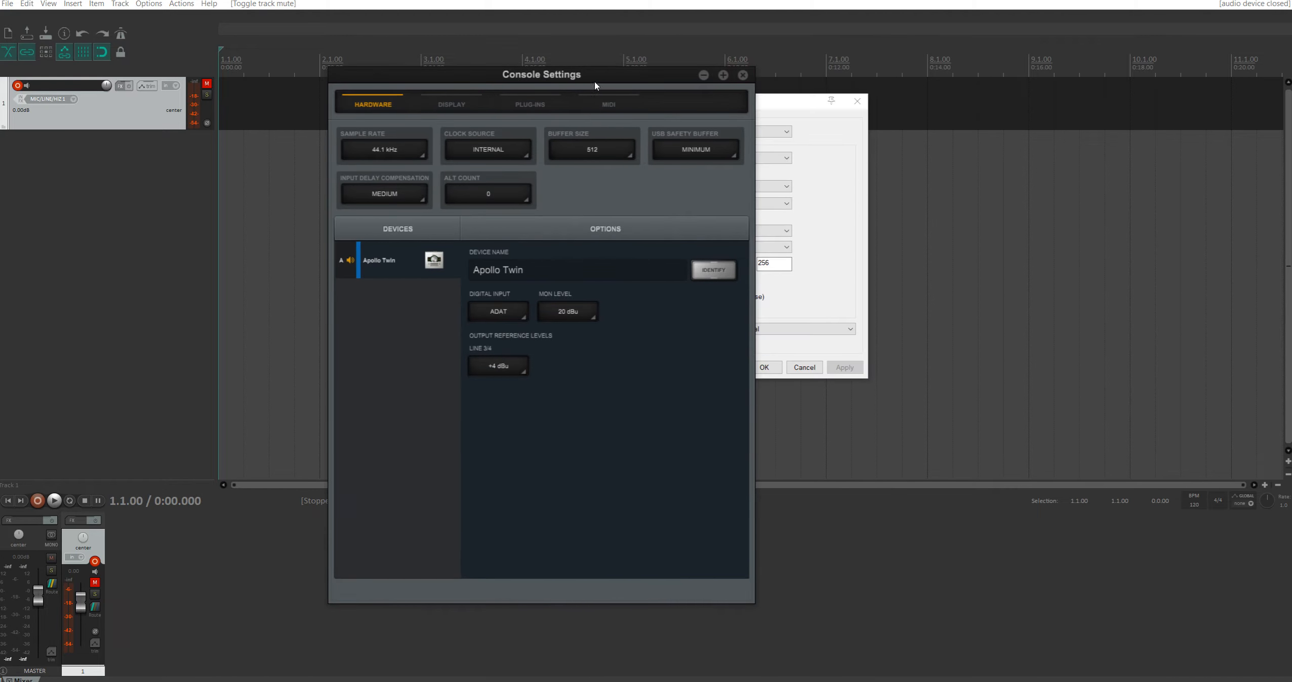
click(585, 151)
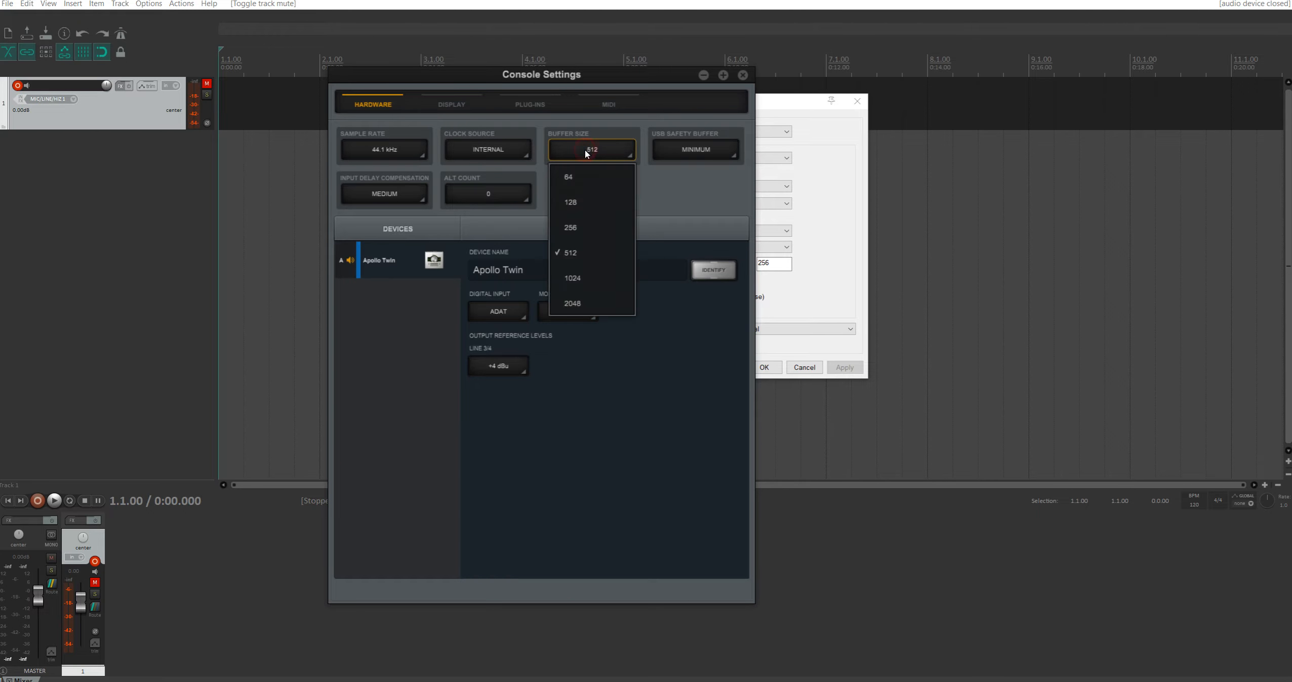
click(569, 180)
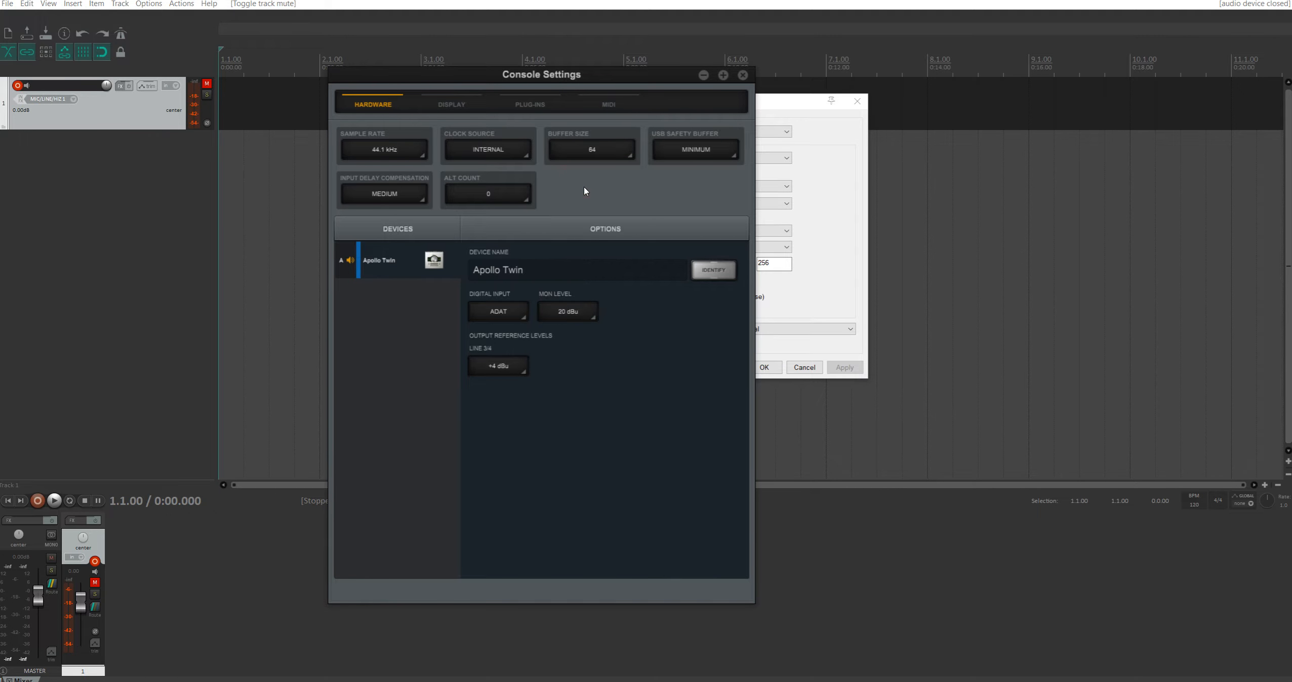
click(743, 75)
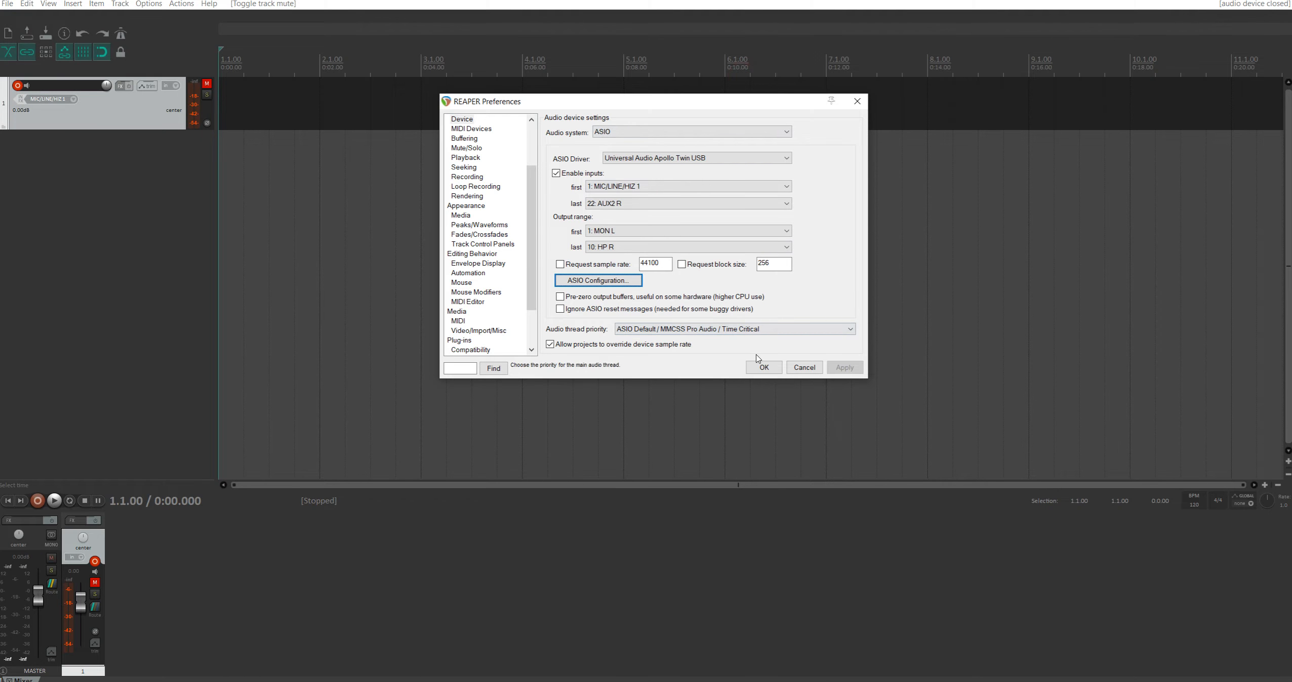
click(764, 367)
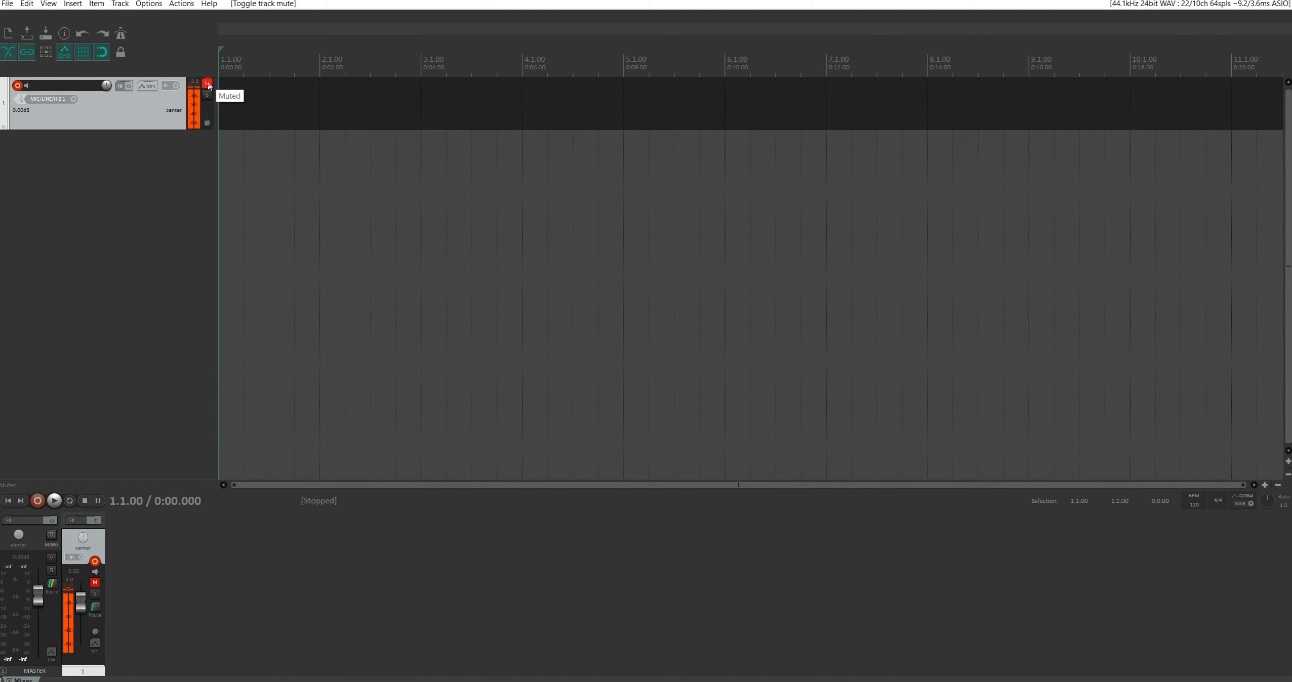
click(207, 83)
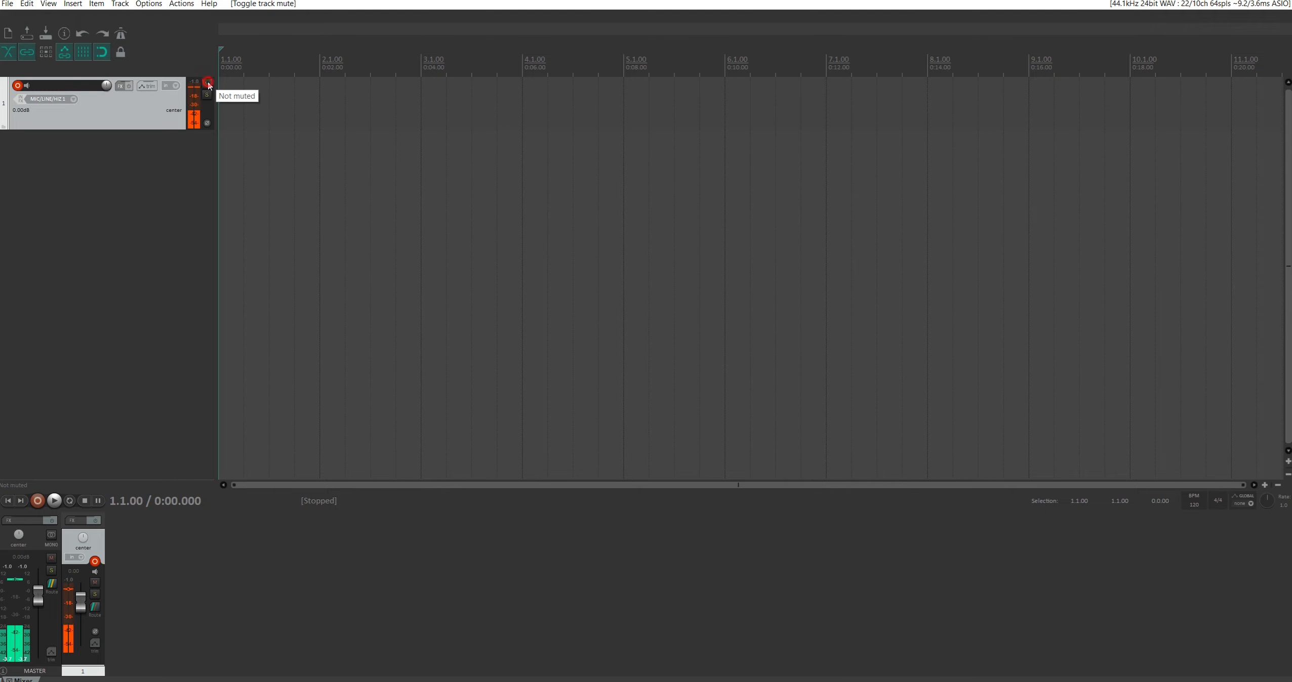
click(207, 84)
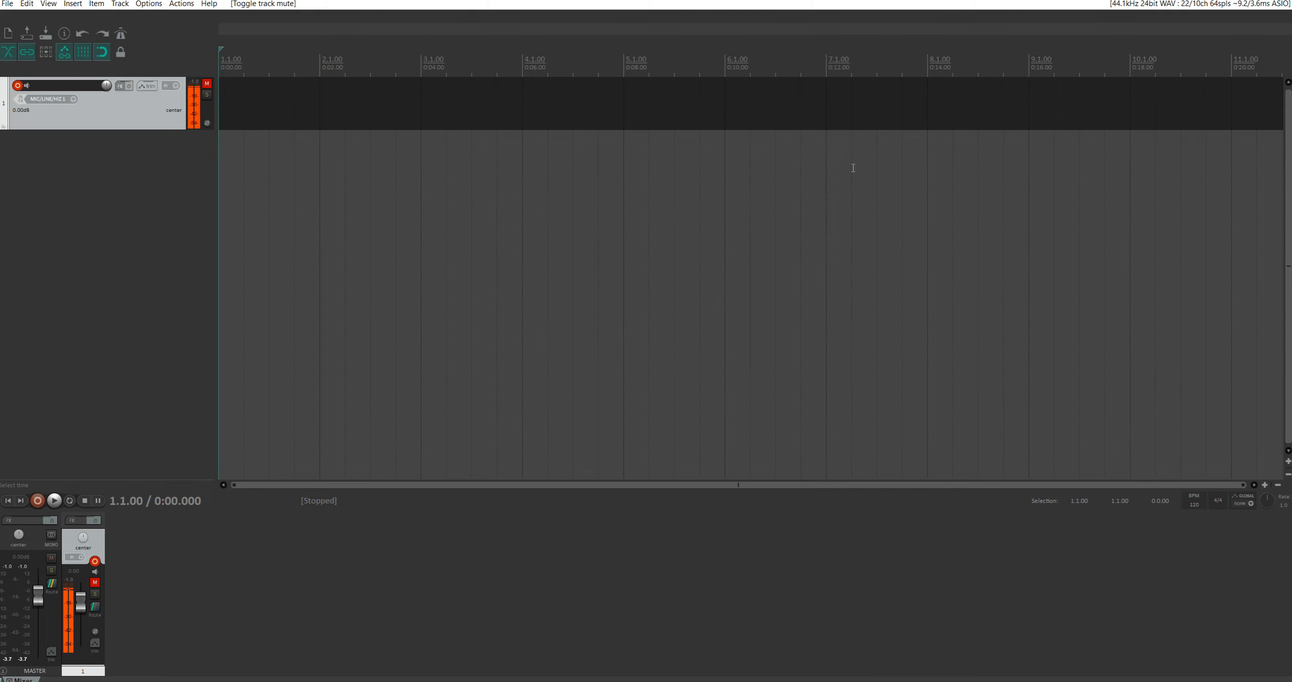
- Set the Apollo Twin's buffer size to 2048 in its ASIO configuration and accept the audio device preferences
click(1247, 5)
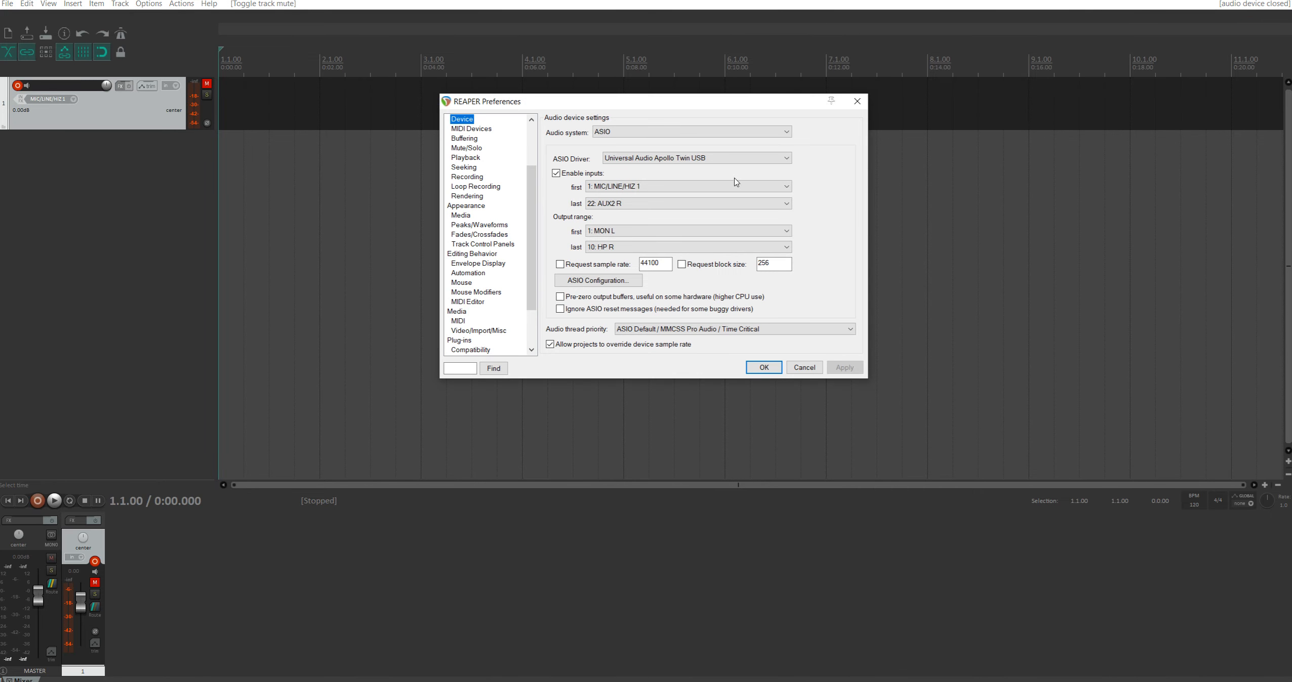
click(598, 280)
click(591, 152)
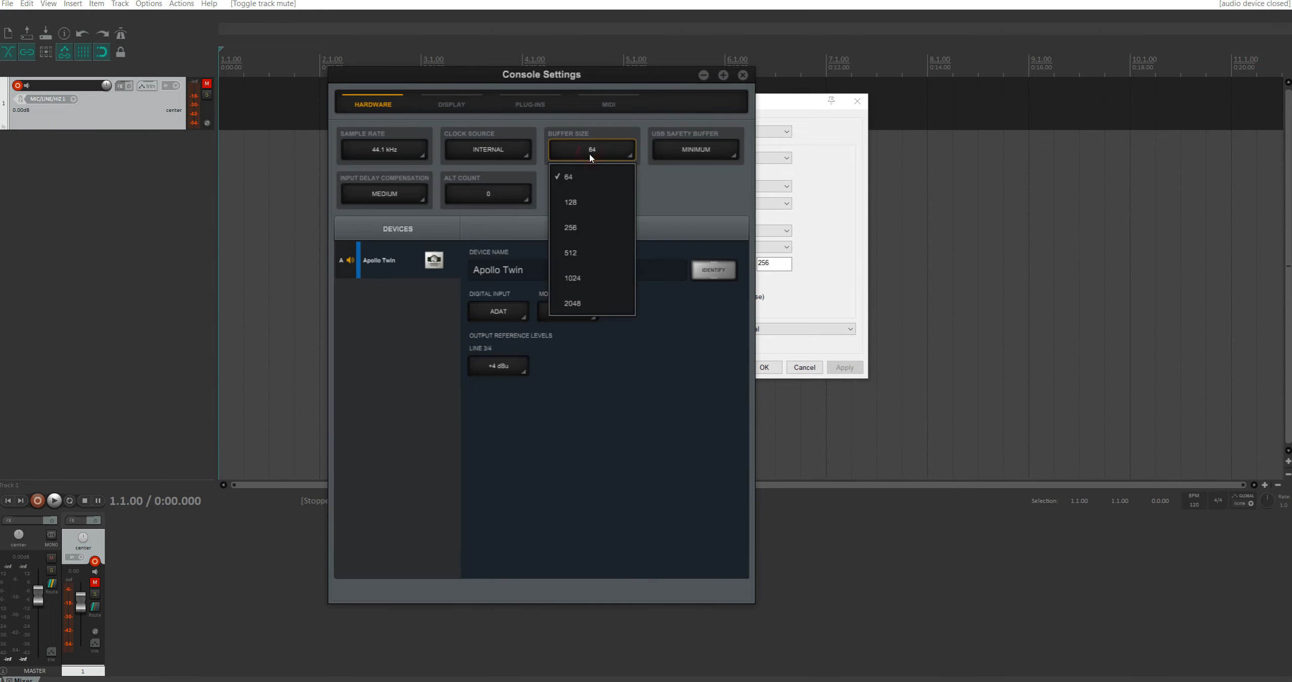
click(573, 298)
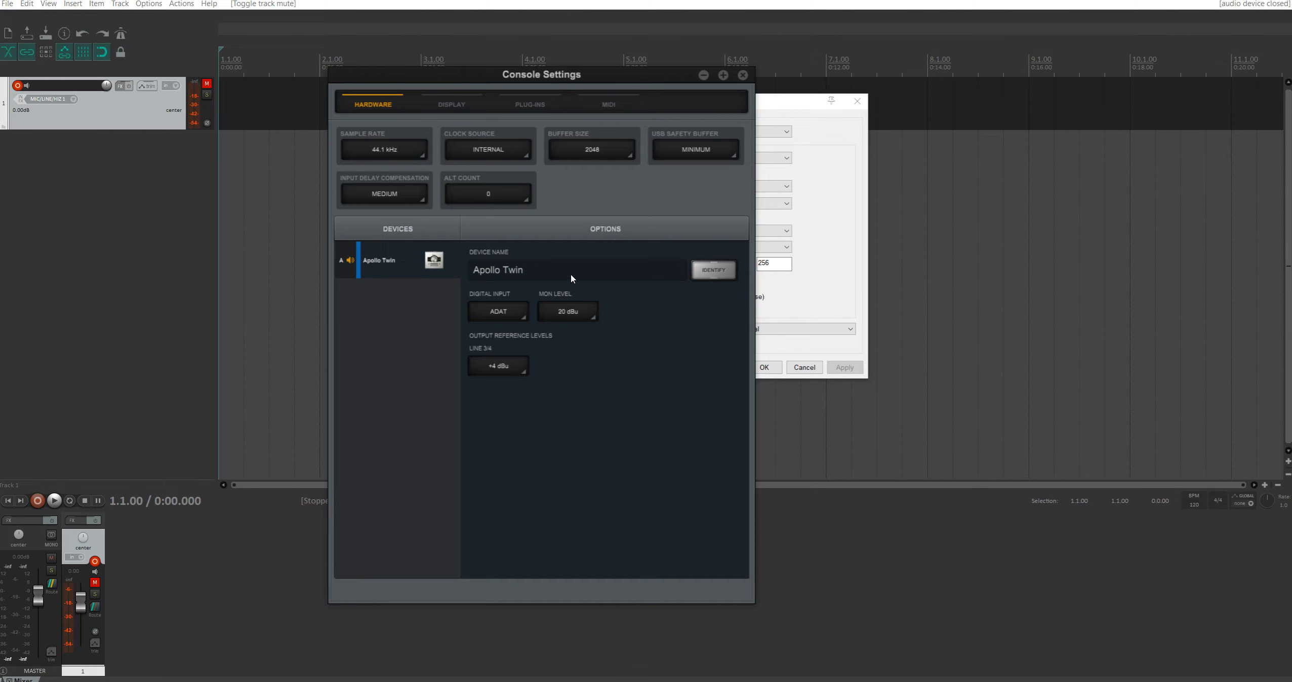
click(743, 76)
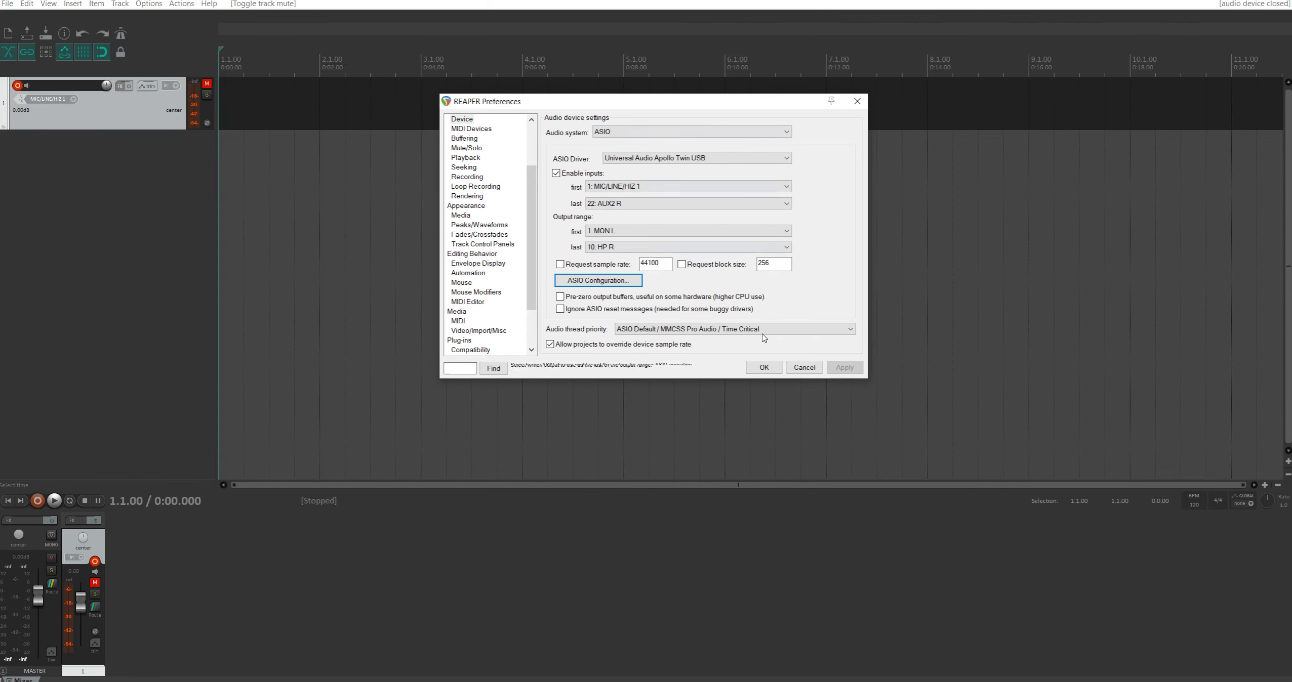
click(765, 367)
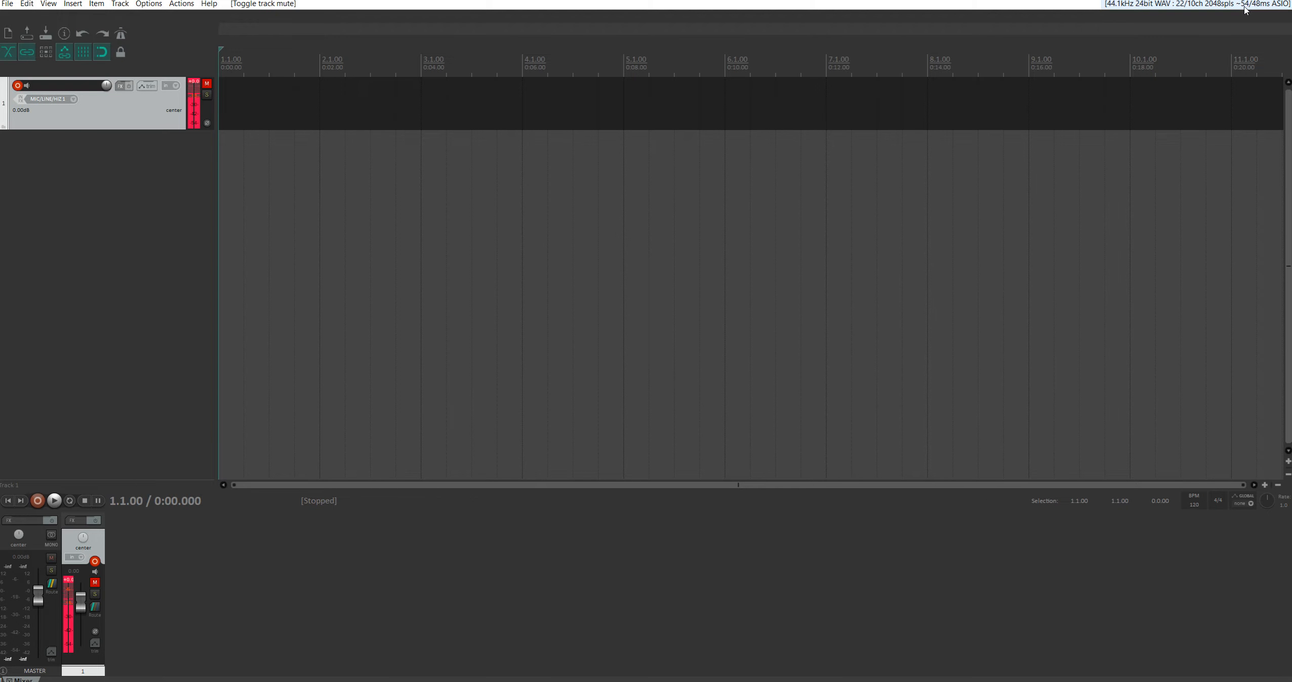
- Briefly unmute the record-armed track to hear the live input at the 2048 buffer size, and mute it again
click(193, 85)
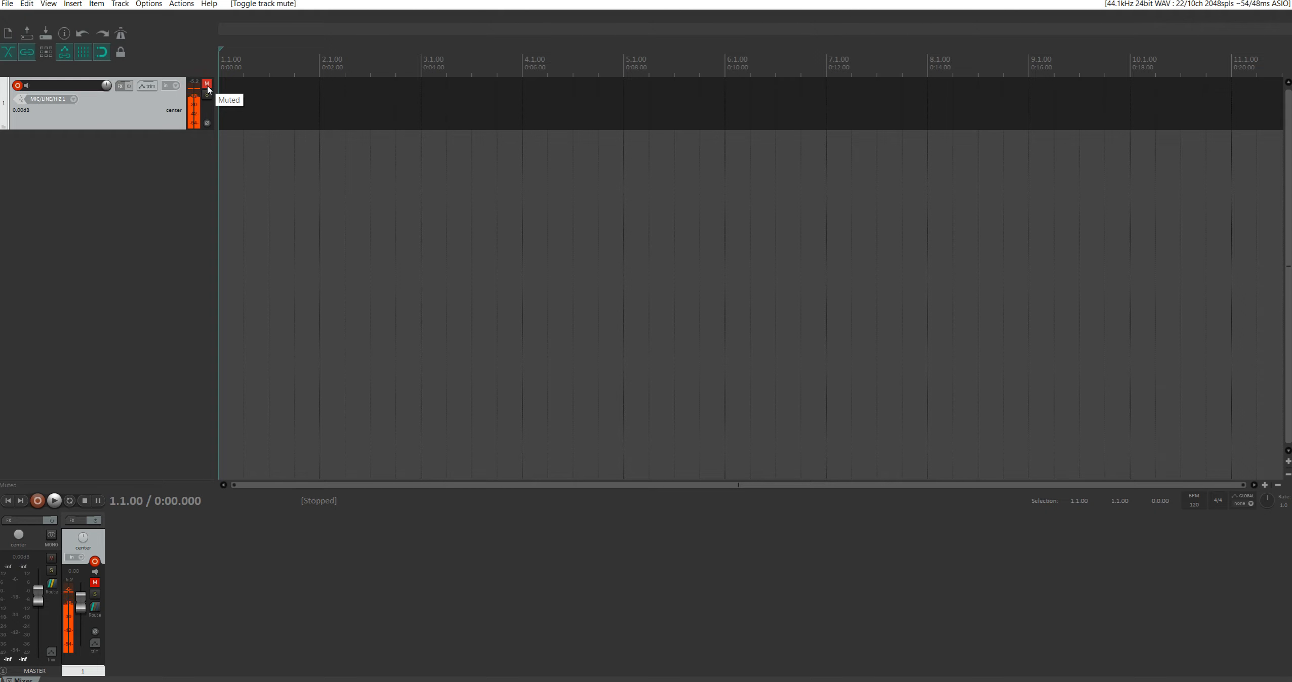
click(207, 84)
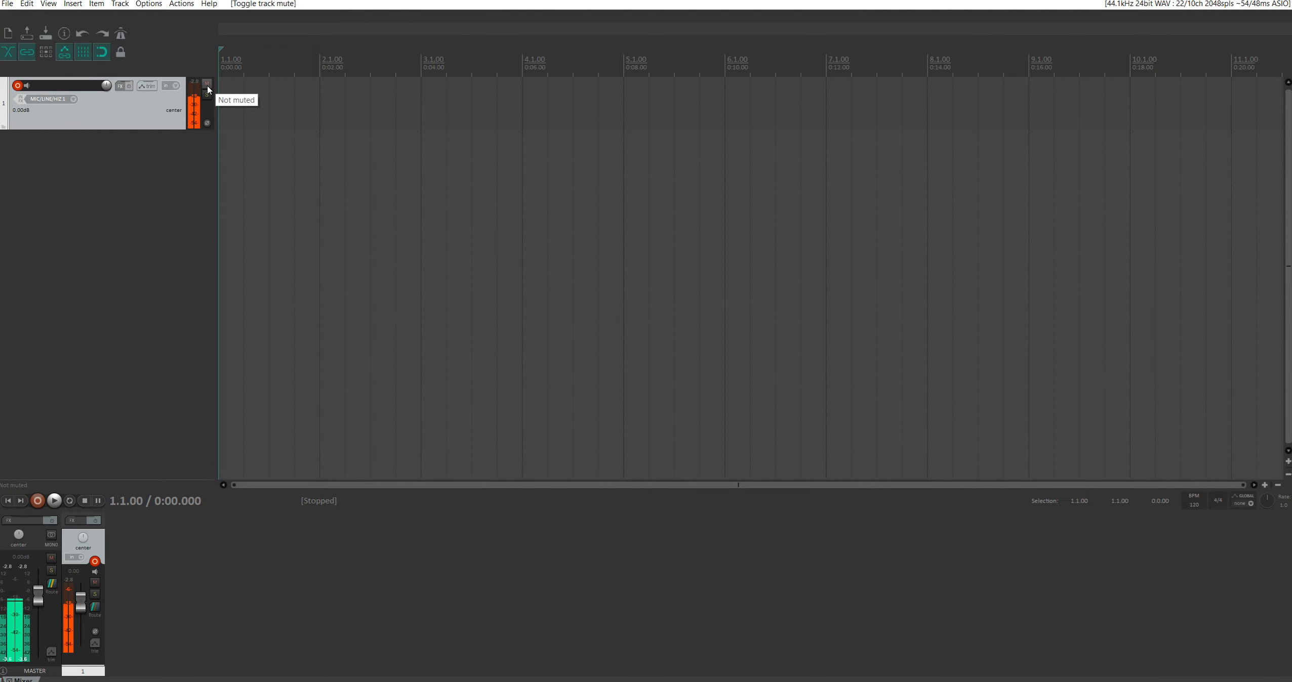
click(207, 84)
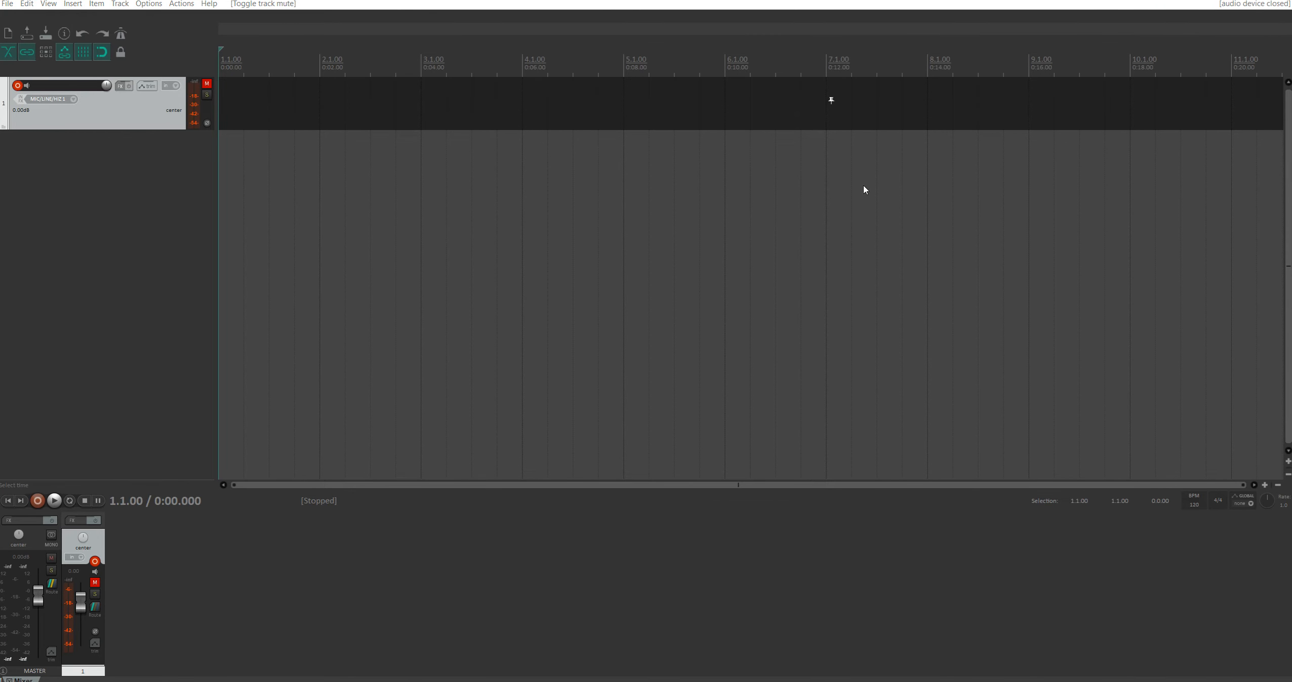
- Reopen the Apollo Twin's ASIO configuration from the audio device preferences and set the buffer size to 512
key(ctrl+p)
click(625, 282)
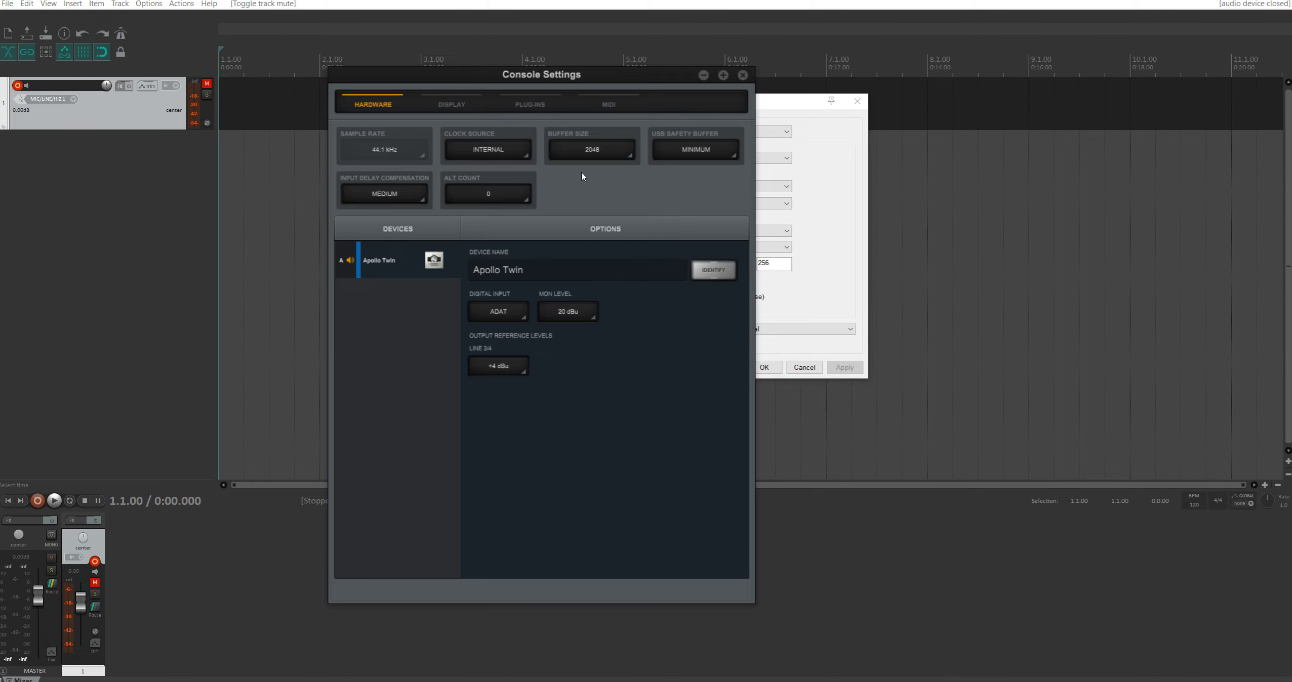
mouse_move(589, 78)
mouse_down()
mouse_move(652, 78)
mouse_move(582, 77)
mouse_up()
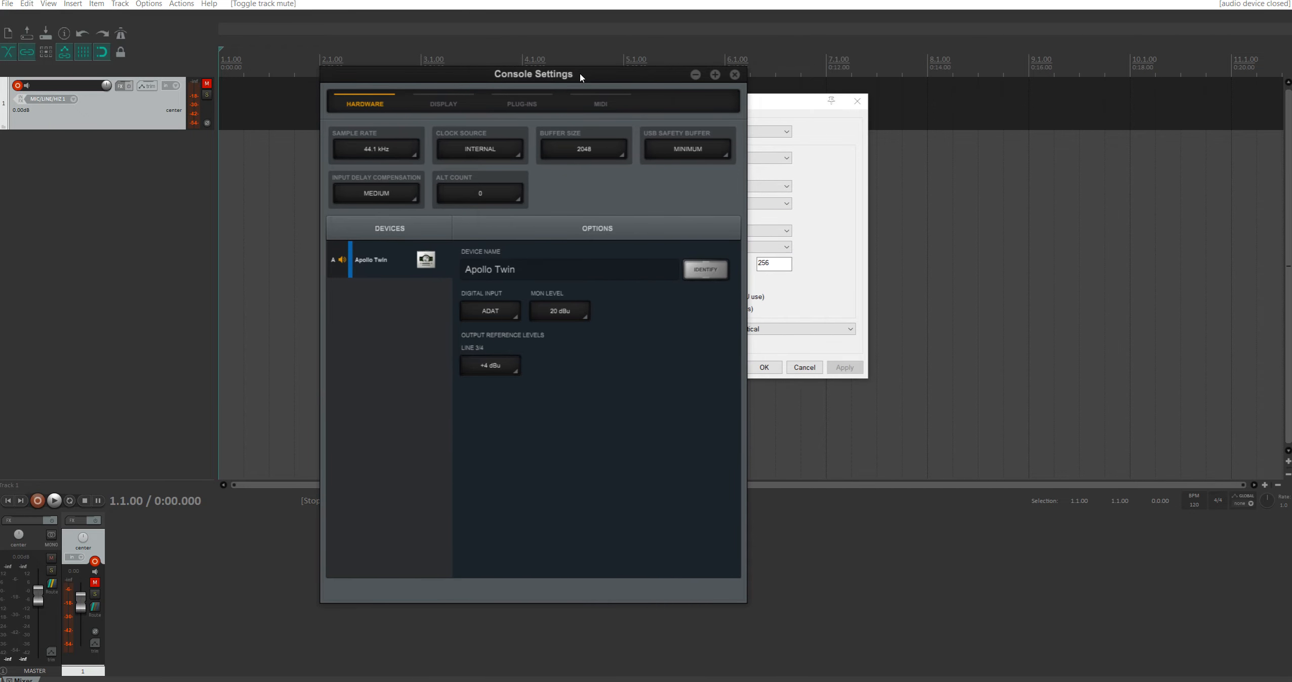
click(584, 148)
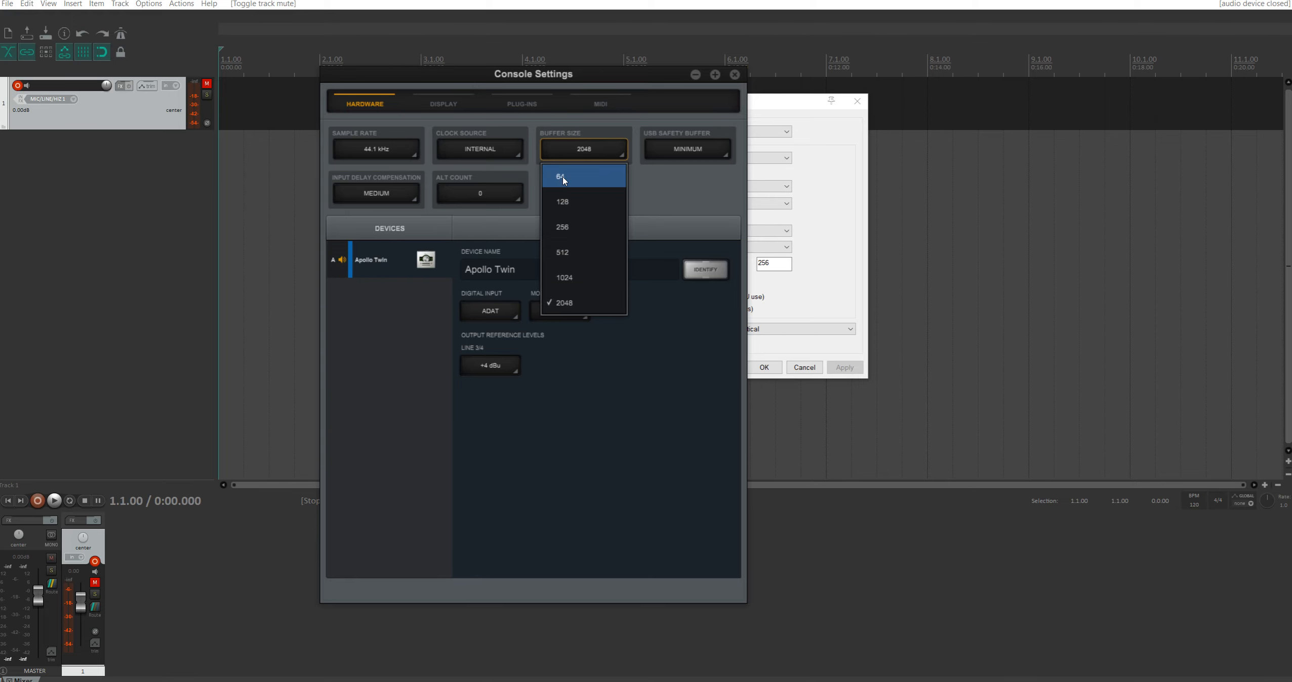
click(563, 252)
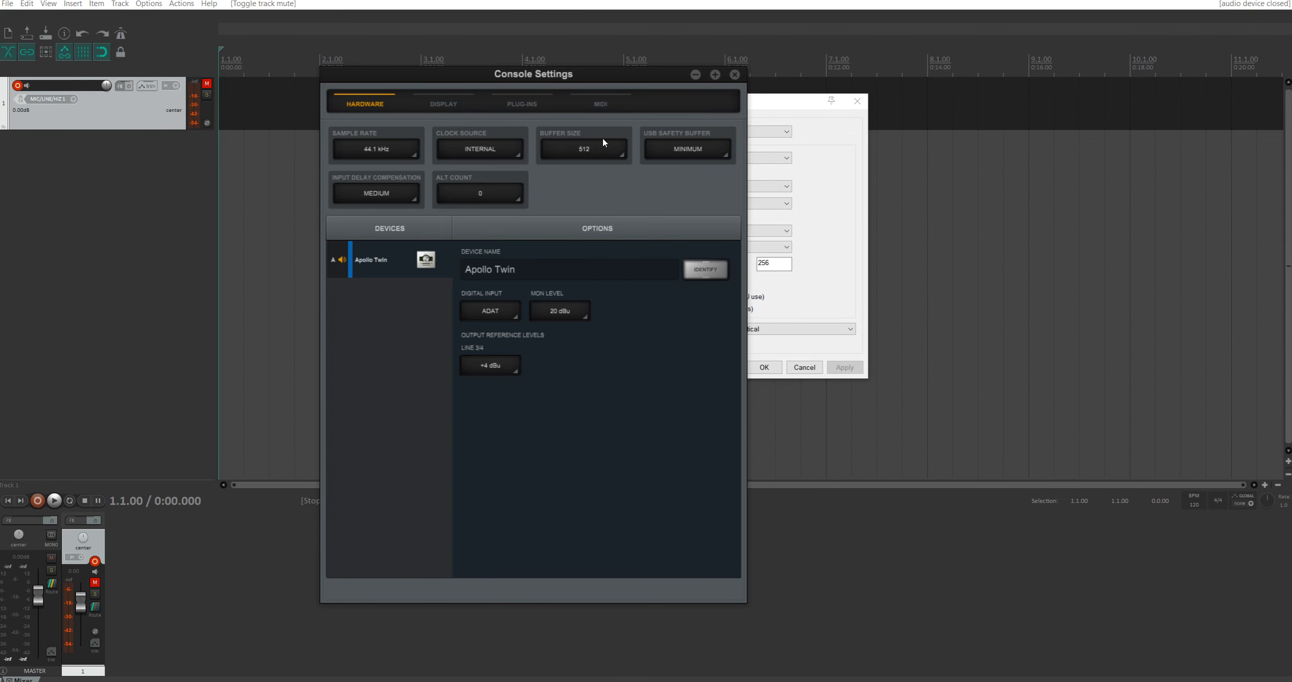
- Examine the available buffer sizes, bringing the Apollo's Console mixer briefly into view and moving it away again
click(597, 150)
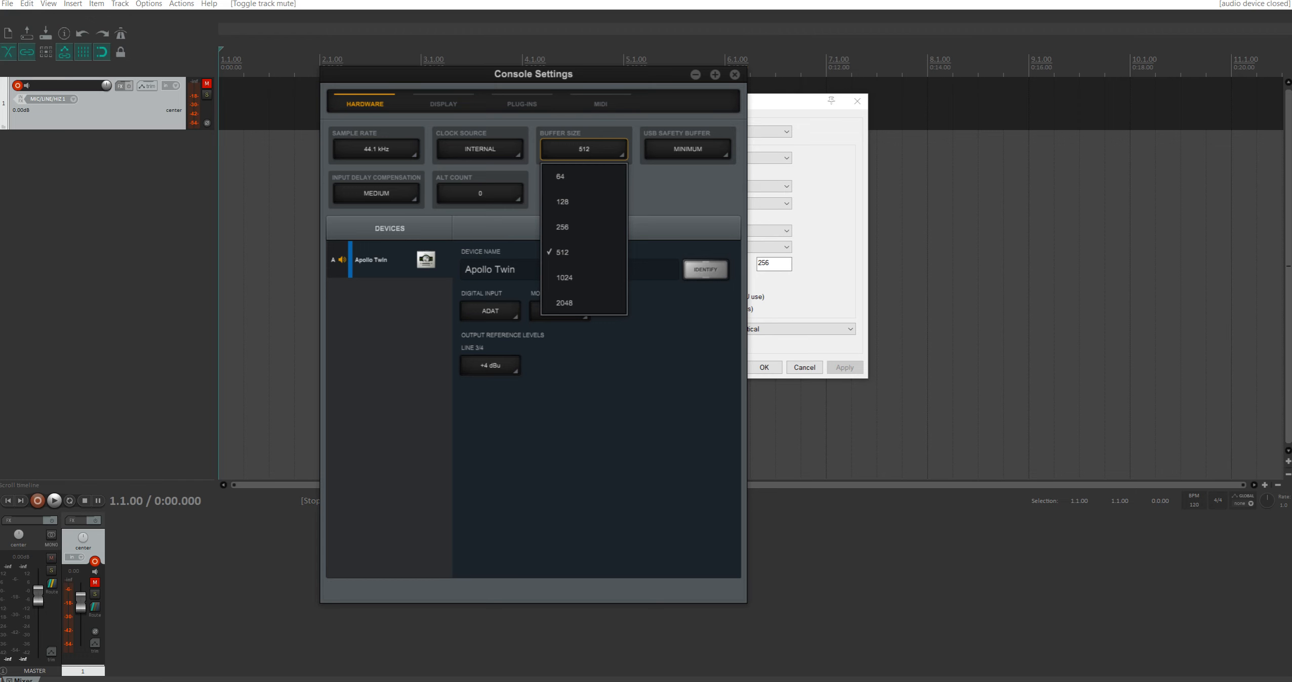
drag(1204, 0, 682, 114)
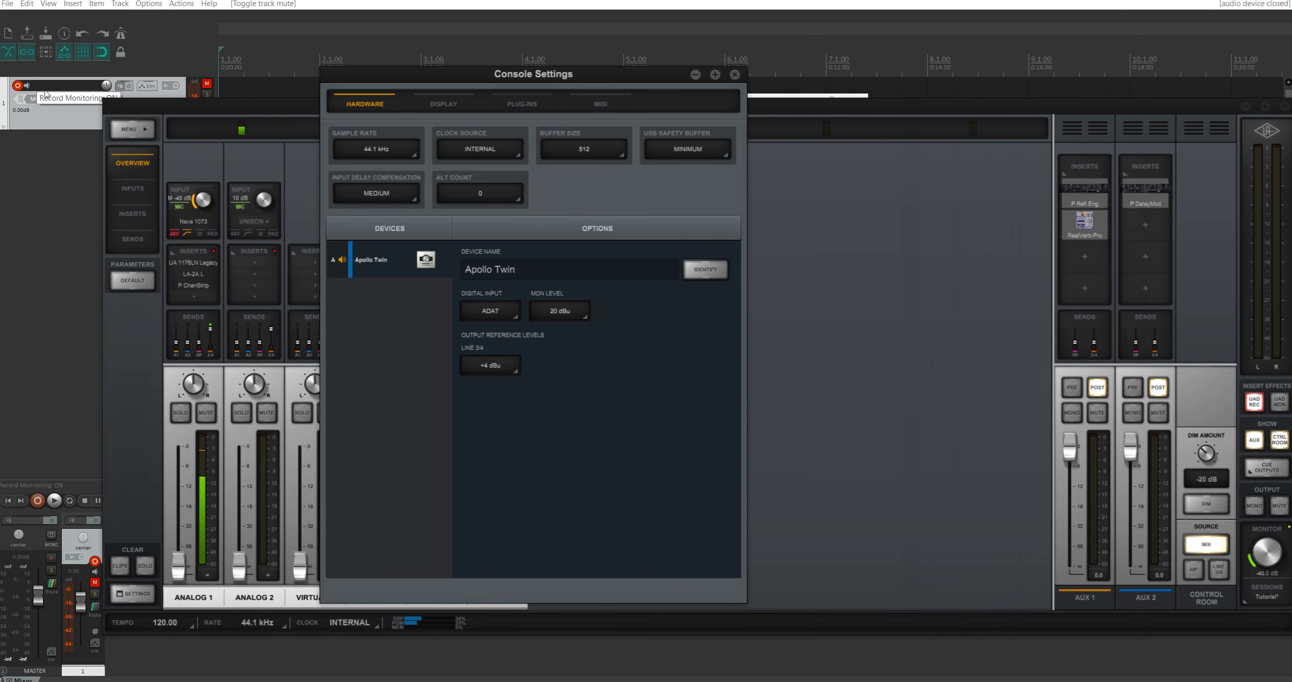
drag(232, 112, 1286, 2)
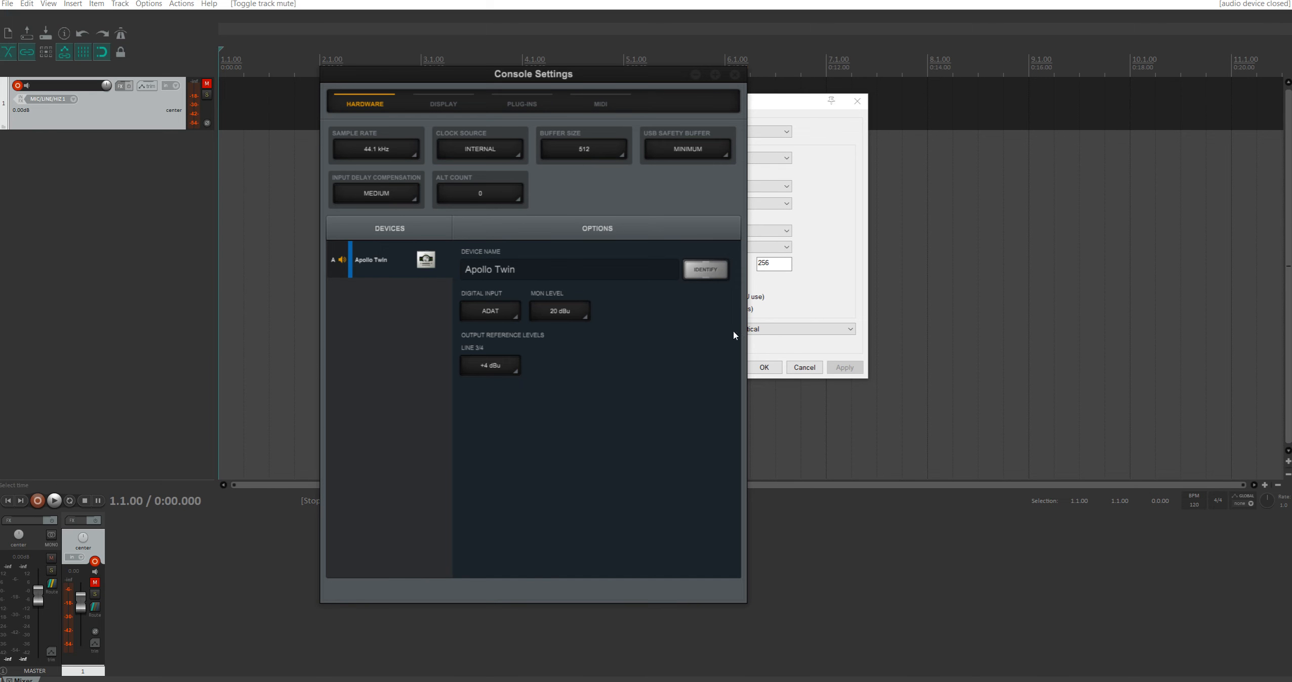
click(573, 150)
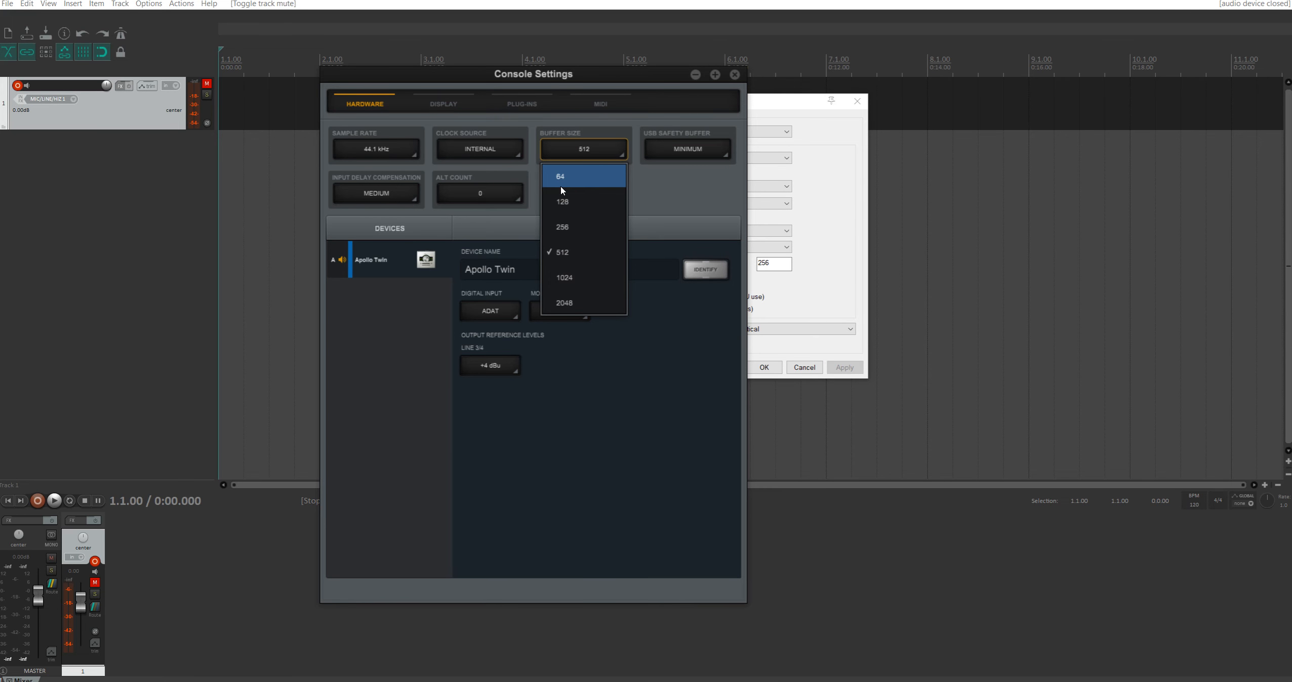
click(459, 76)
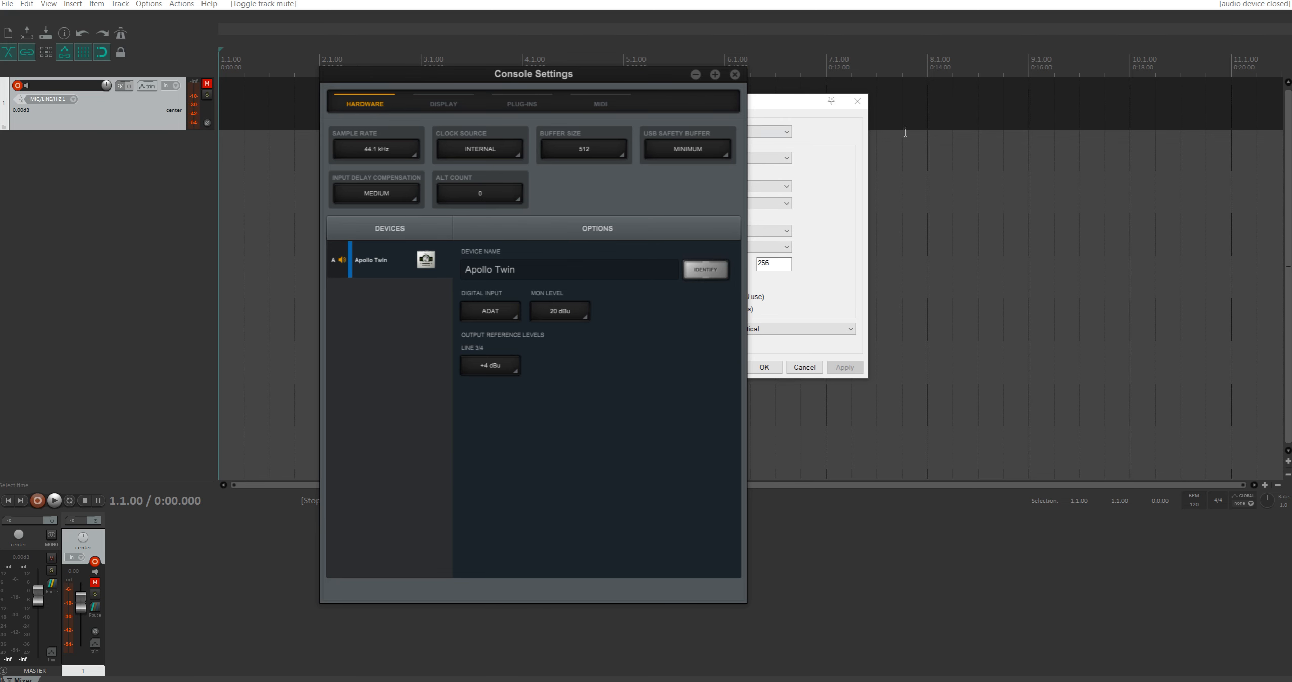
- Confirm 512 as the Apollo Twin's buffer size and close the Console Settings
click(560, 156)
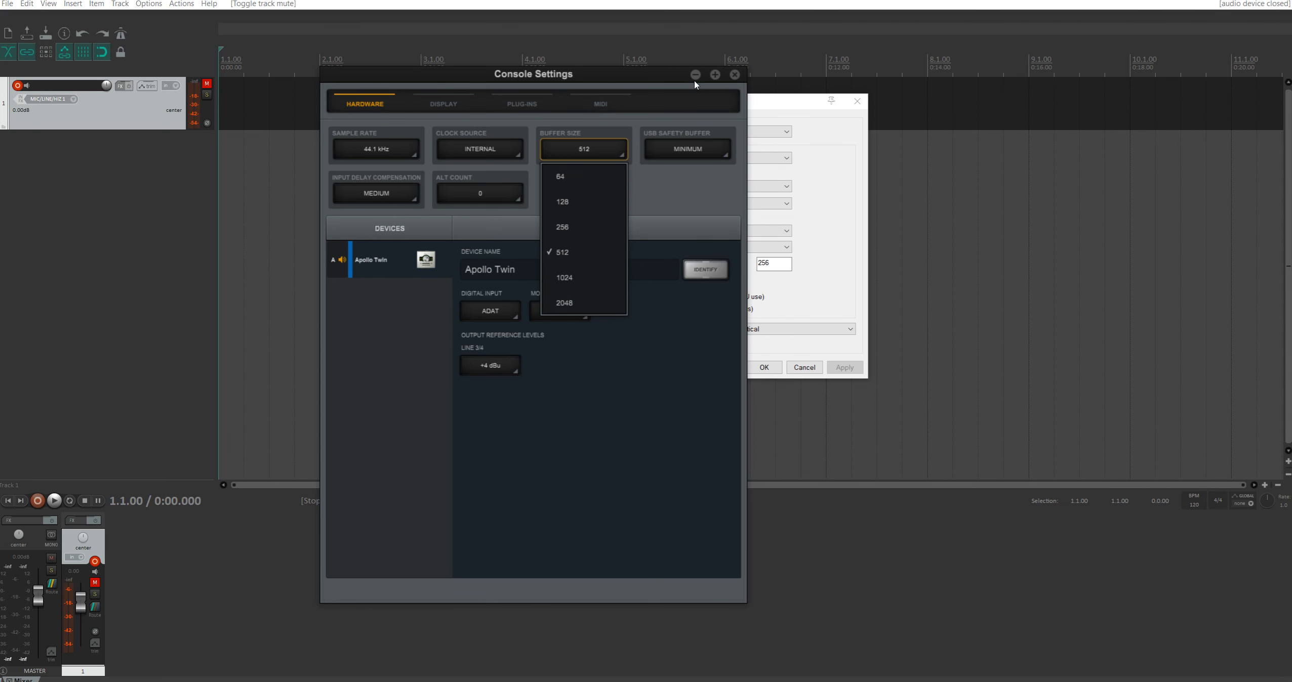
click(577, 254)
click(733, 77)
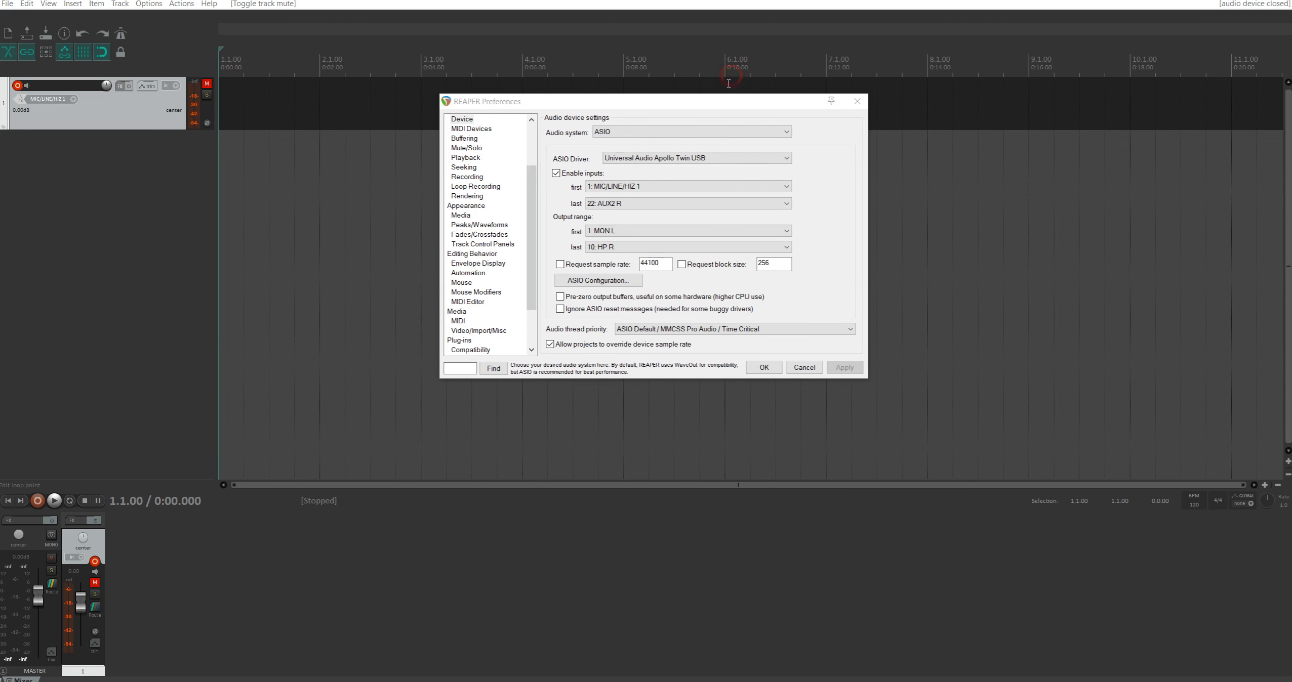
- Reposition the preferences window and inspect the requested block size and sample rate values
drag(697, 105, 590, 104)
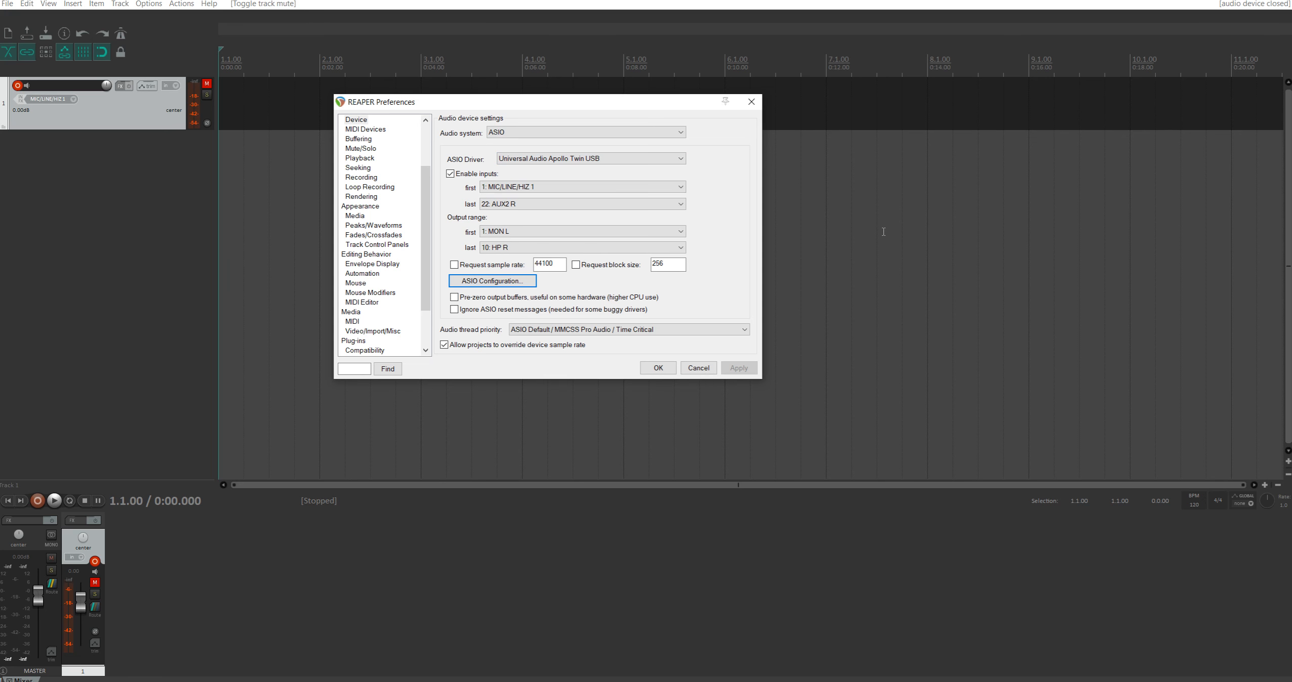
drag(583, 102, 627, 69)
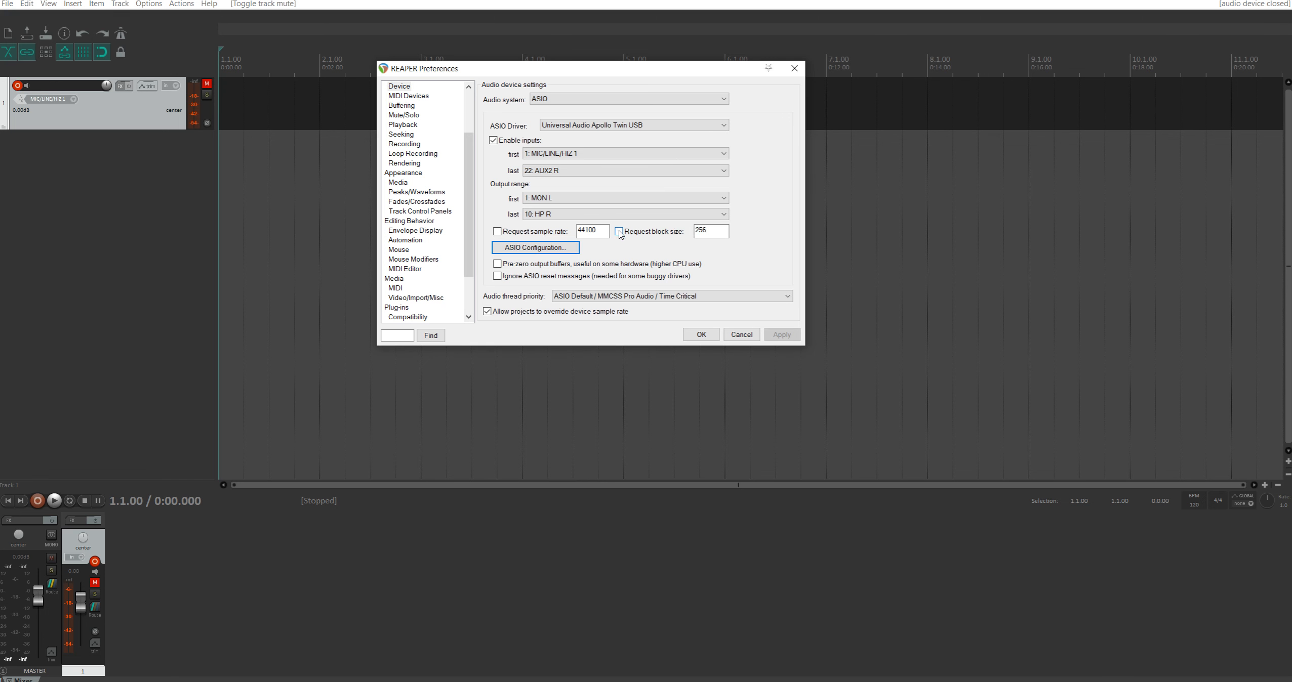
double_click(707, 232)
double_click(582, 234)
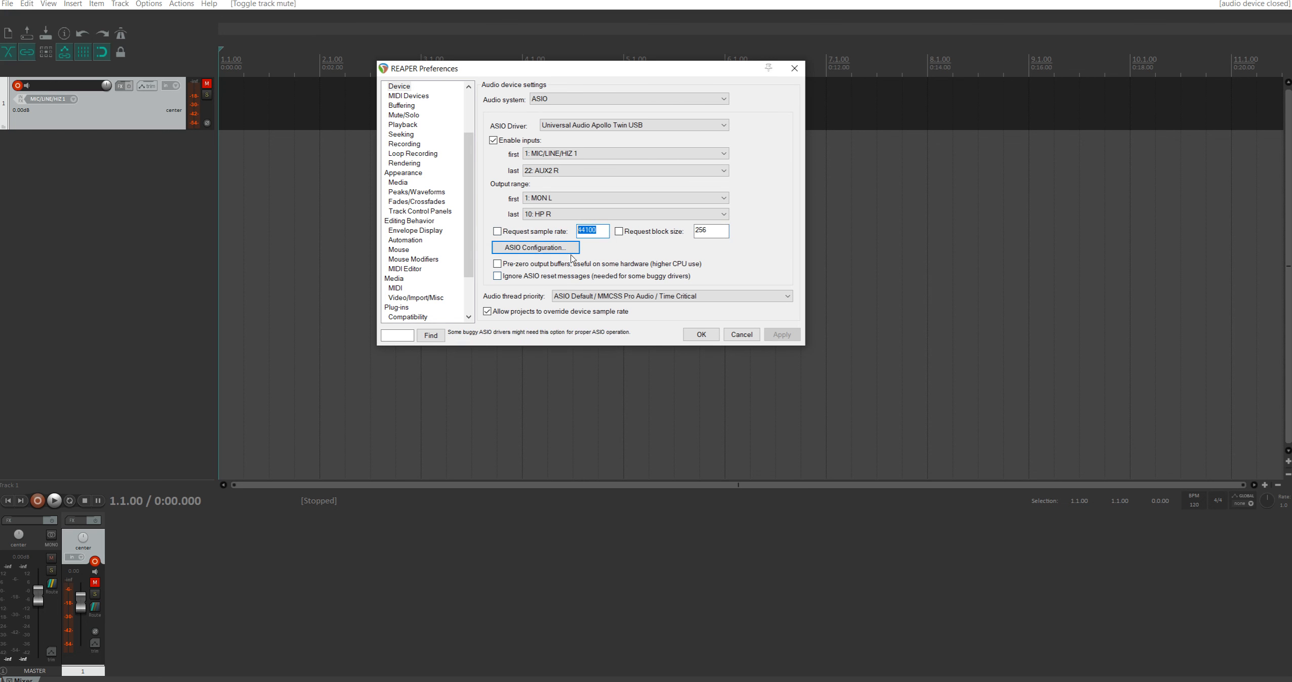